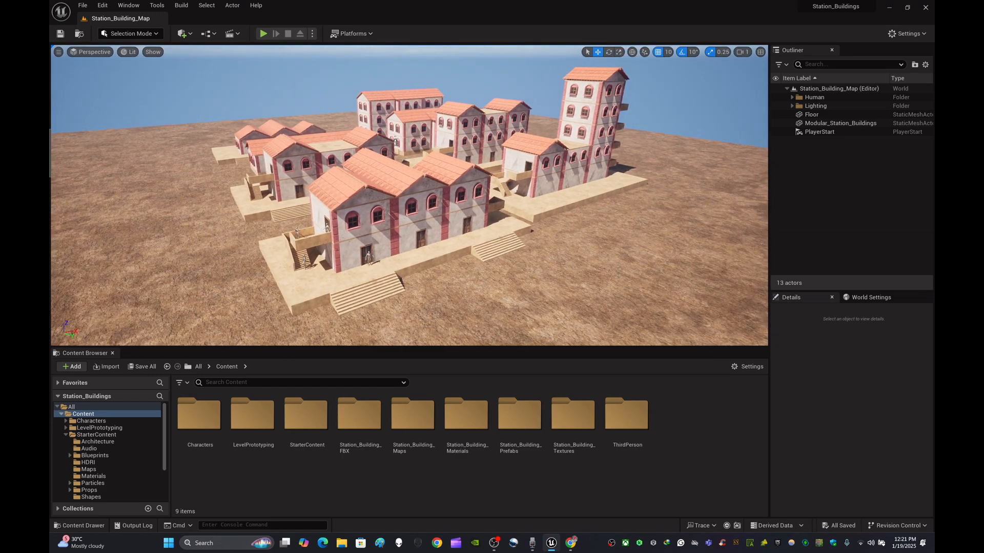
- Examine the modular station buildings, the floor and the sky sphere of the level from several distances and angles
mouse_move(343, 197)
right_down()
mouse_move(323, 198)
mouse_move(343, 198)
right_up()
right_drag(556, 228, 553, 228)
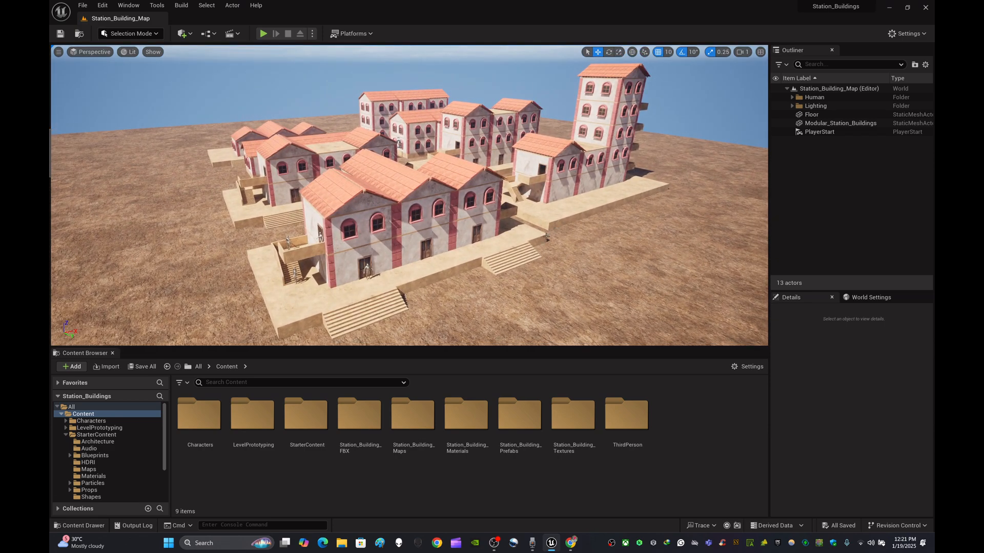
right_drag(559, 211, 430, 209)
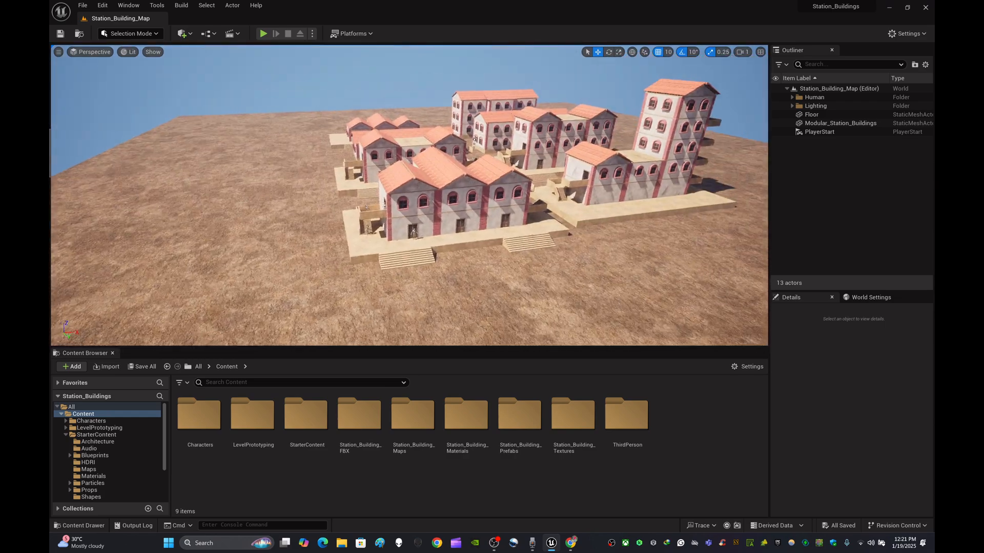
right_drag(430, 209, 420, 209)
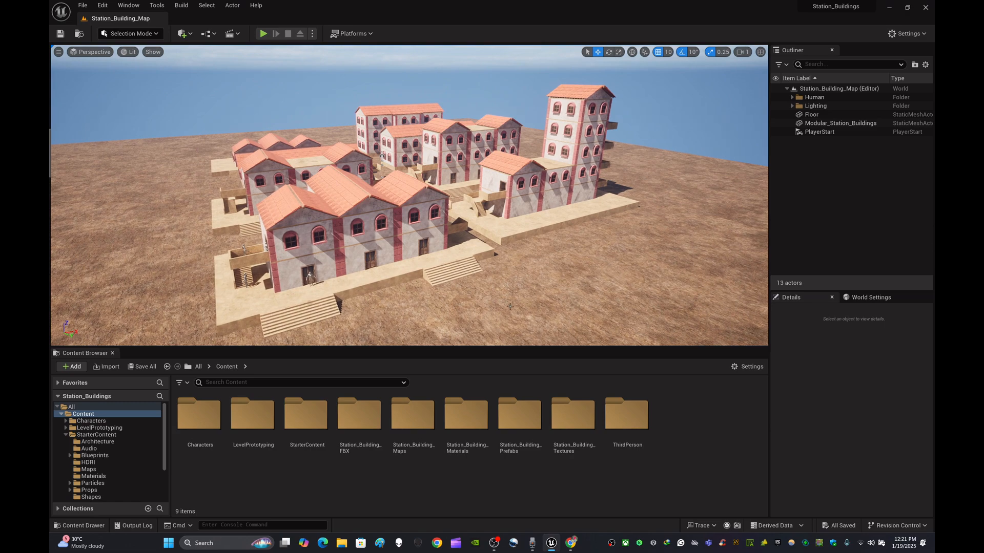
mouse_move(565, 270)
right_down()
mouse_move(550, 270)
mouse_move(570, 270)
right_up()
click(682, 255)
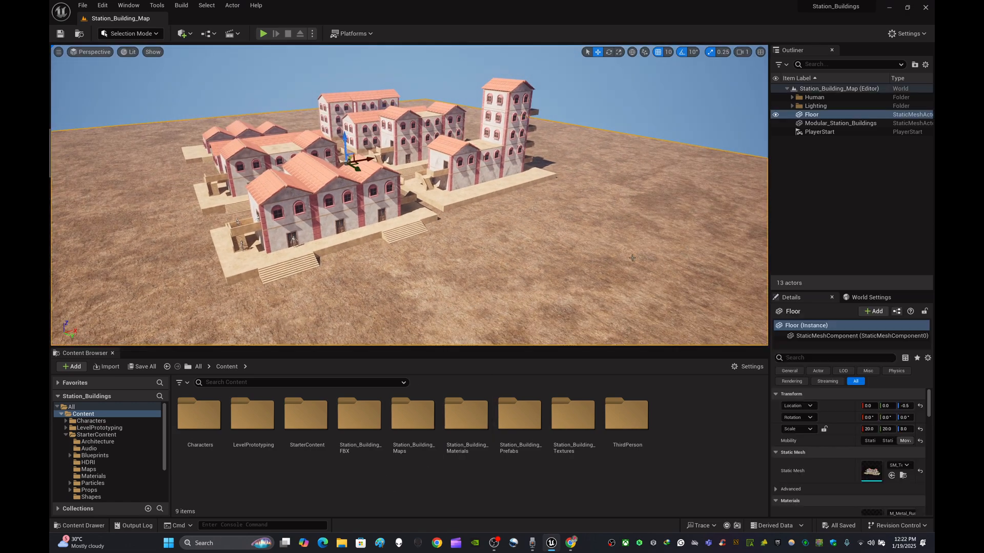
right_drag(682, 255, 697, 317)
key(f)
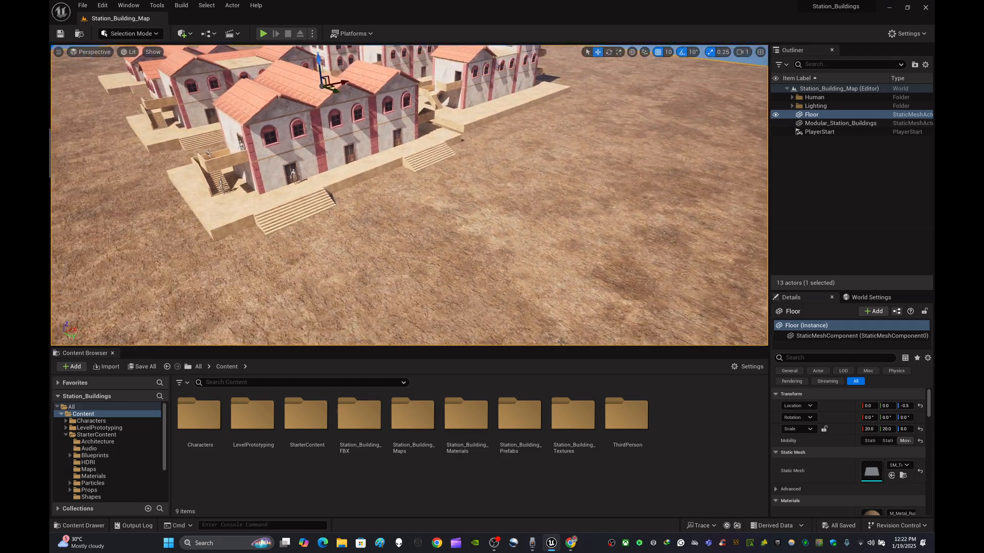
mouse_move(533, 179)
right_down()
mouse_move(492, 182)
mouse_move(533, 165)
right_up()
right_drag(446, 195, 457, 175)
click(539, 93)
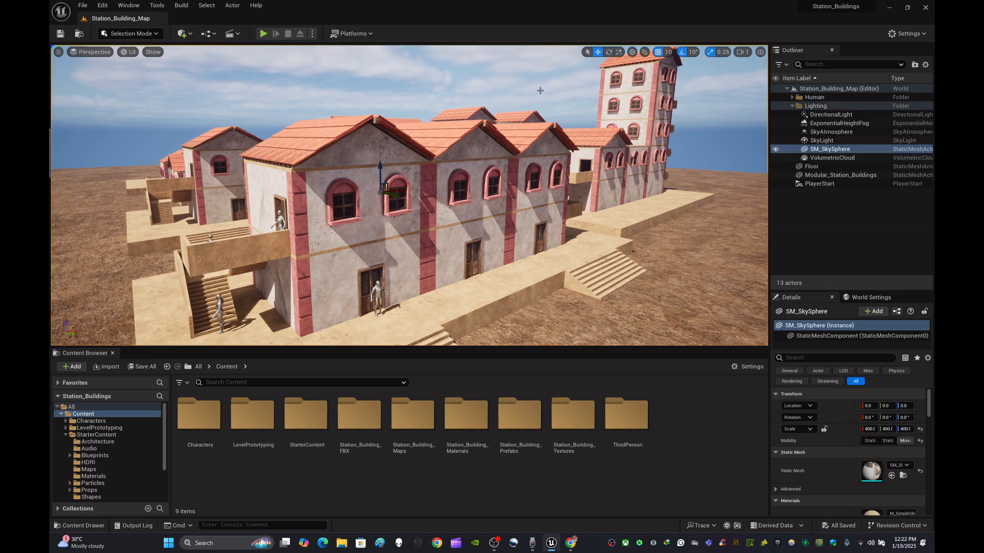
click(819, 250)
scroll(410, 194, down, 3)
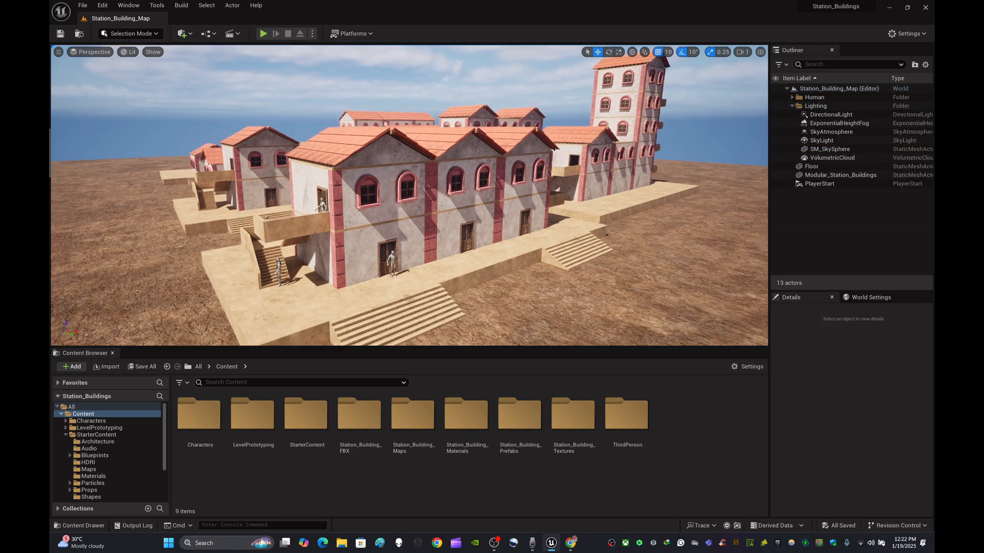
right_drag(409, 194, 390, 190)
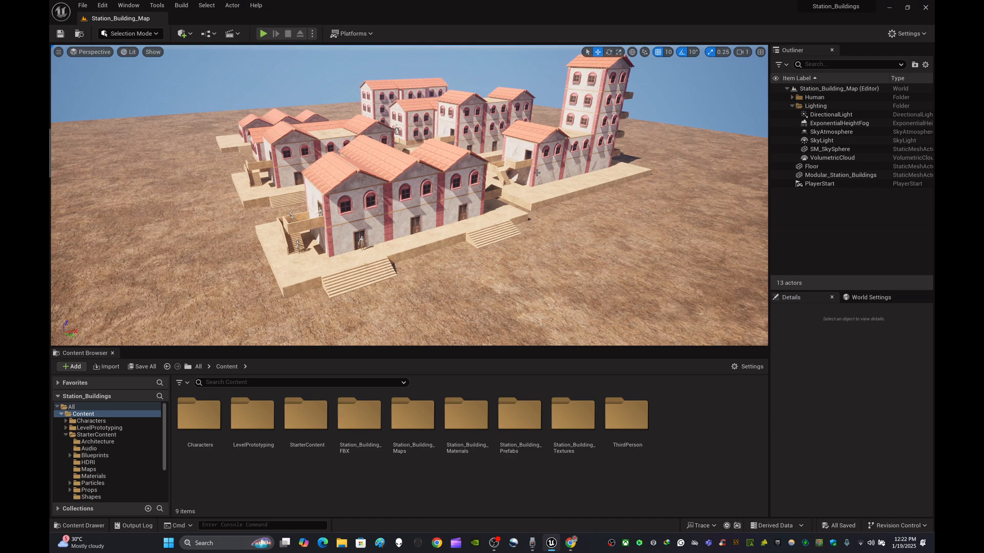
right_drag(547, 151, 581, 148)
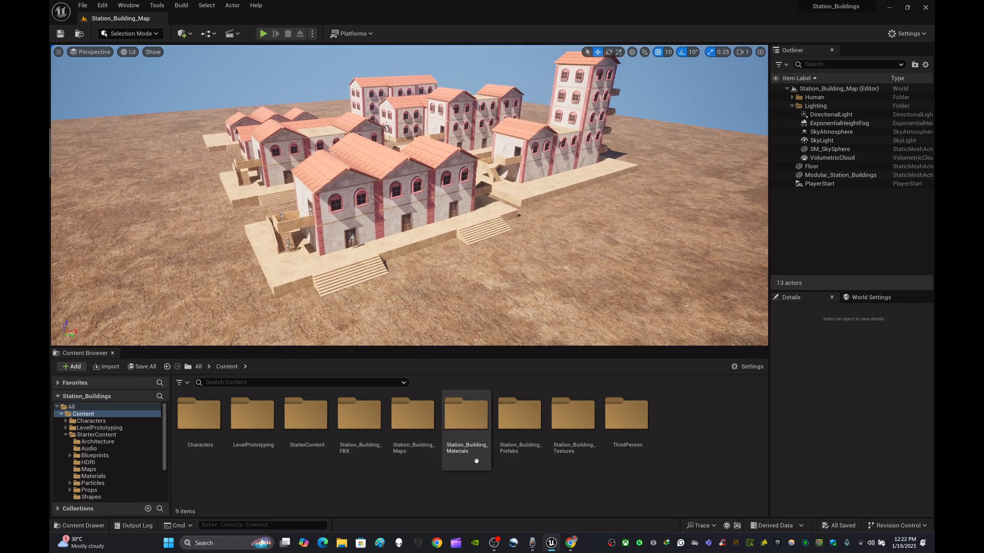
click(472, 481)
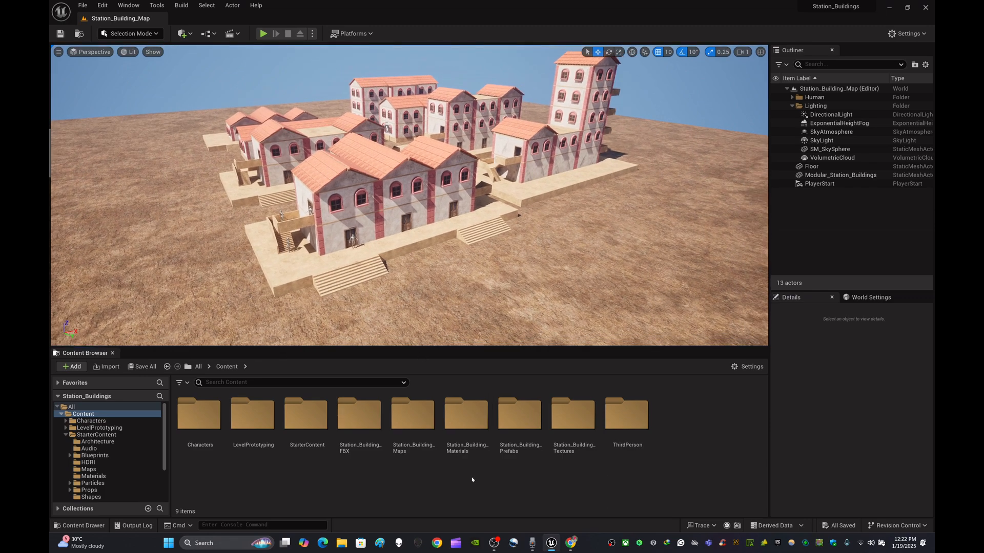
- Toggle the Human folder's visibility off and on to check the mannequins beside the building, and review the folder's contents
click(792, 106)
click(828, 97)
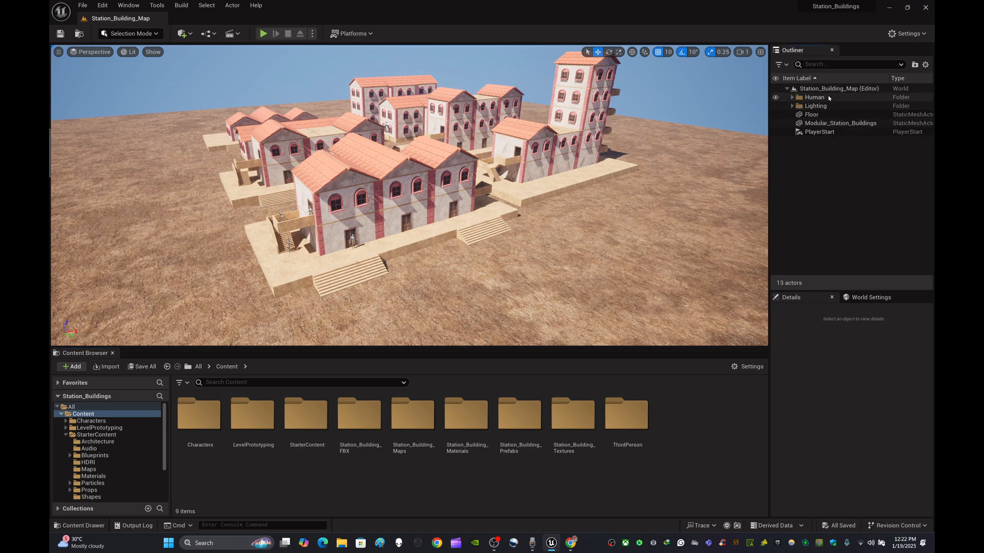
click(775, 97)
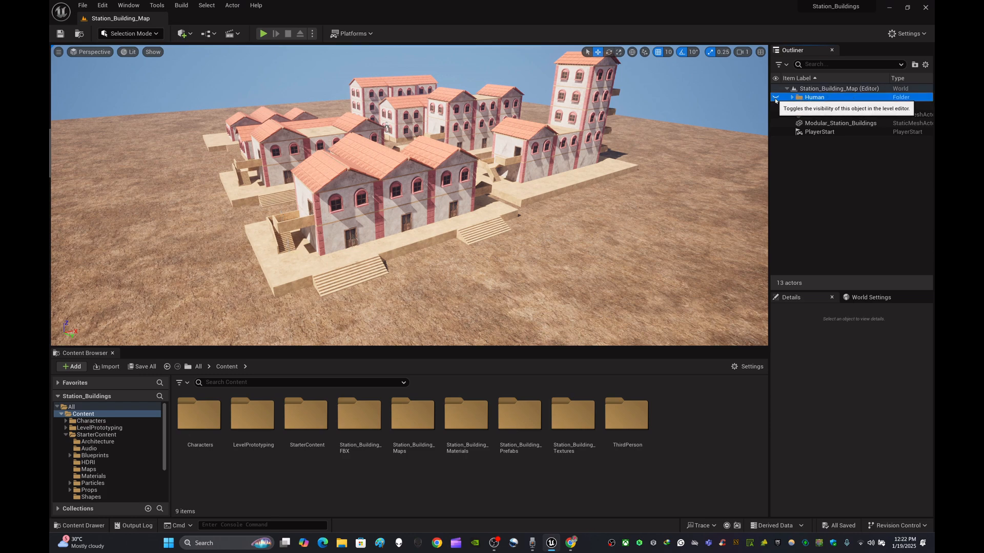
mouse_move(458, 190)
right_down()
mouse_move(428, 210)
mouse_move(456, 196)
right_up()
key(w)
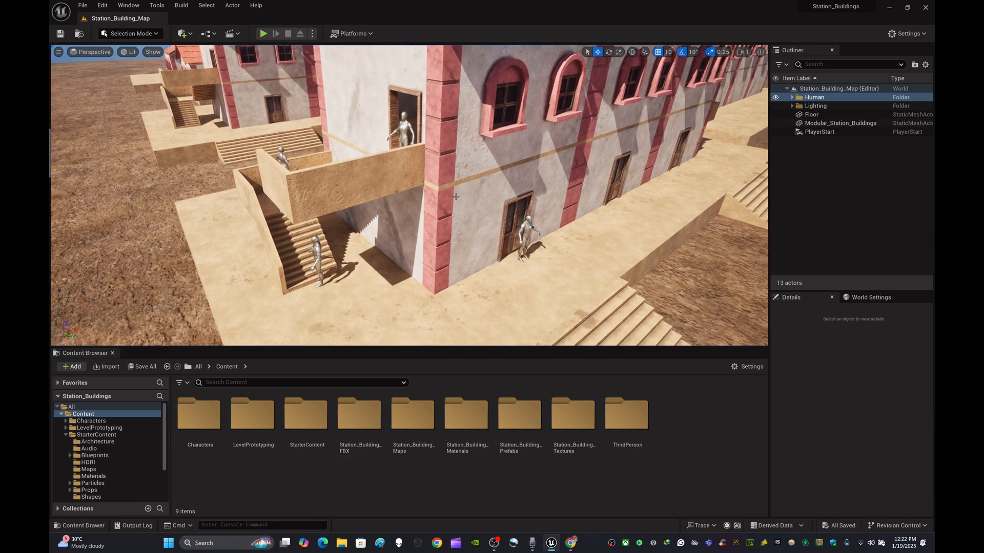
click(774, 99)
click(774, 99)
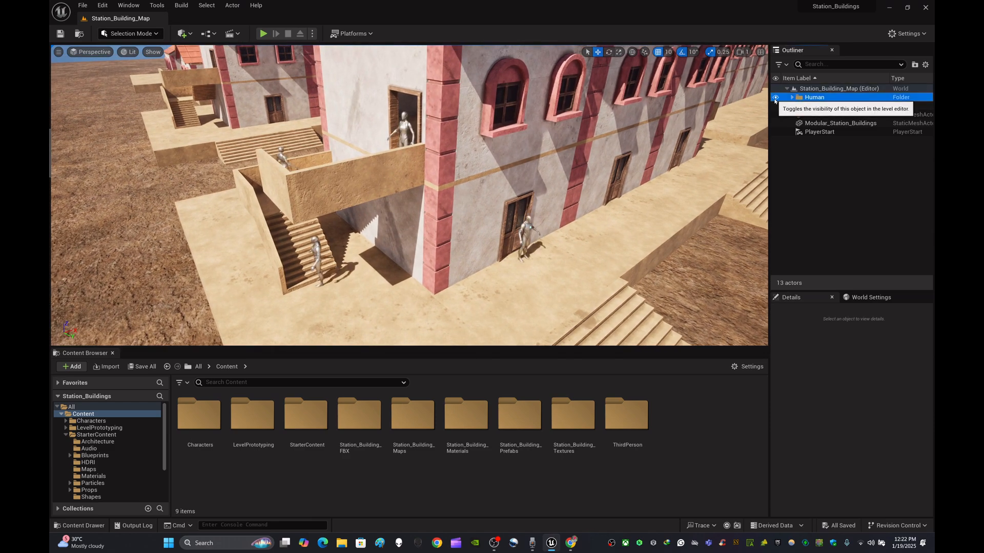
click(775, 99)
click(774, 100)
click(792, 97)
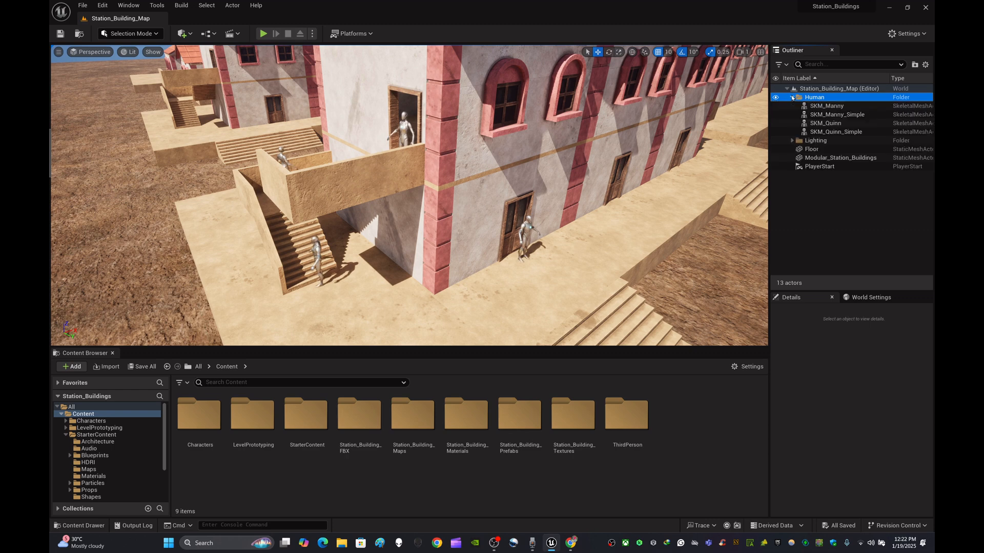
click(793, 98)
- Inspect each actor in the Lighting folder in turn, from DirectionalLight through VolumetricCloud, and collapse the folder
click(794, 107)
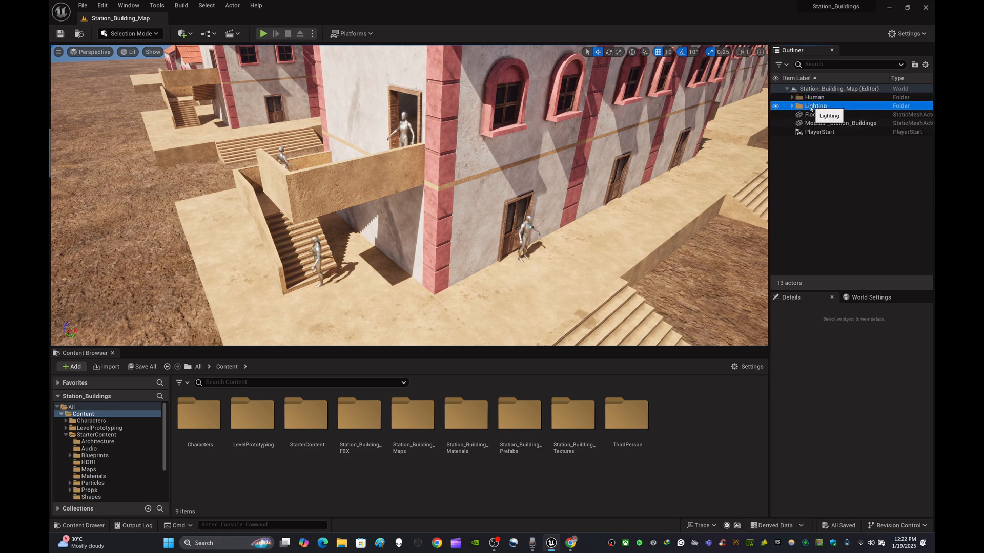
click(793, 106)
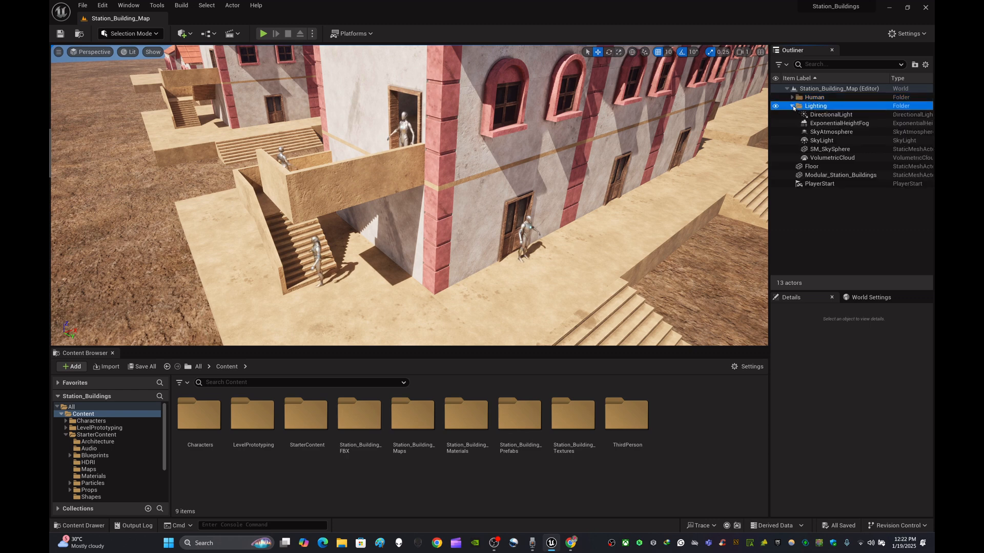
click(826, 115)
click(827, 123)
click(828, 132)
click(829, 142)
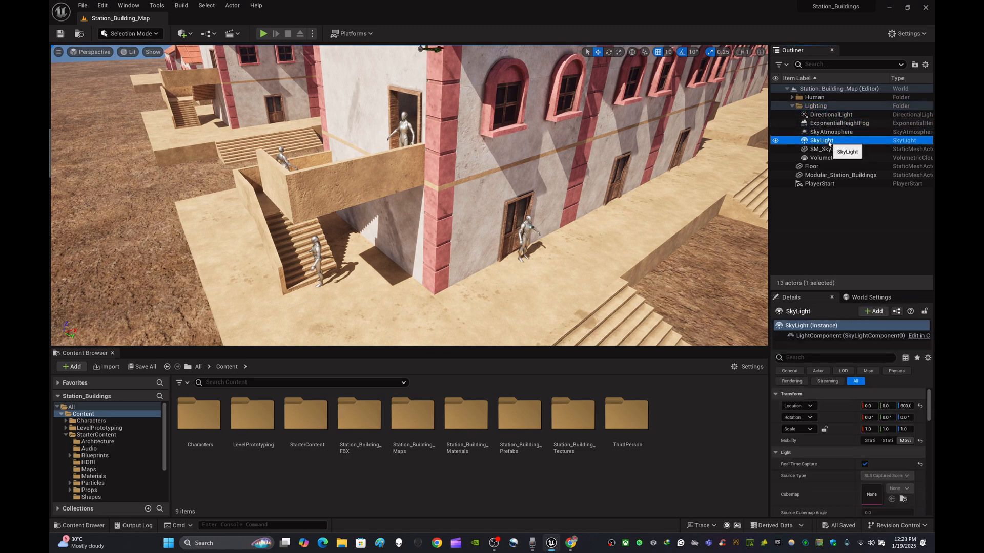
click(829, 150)
click(830, 158)
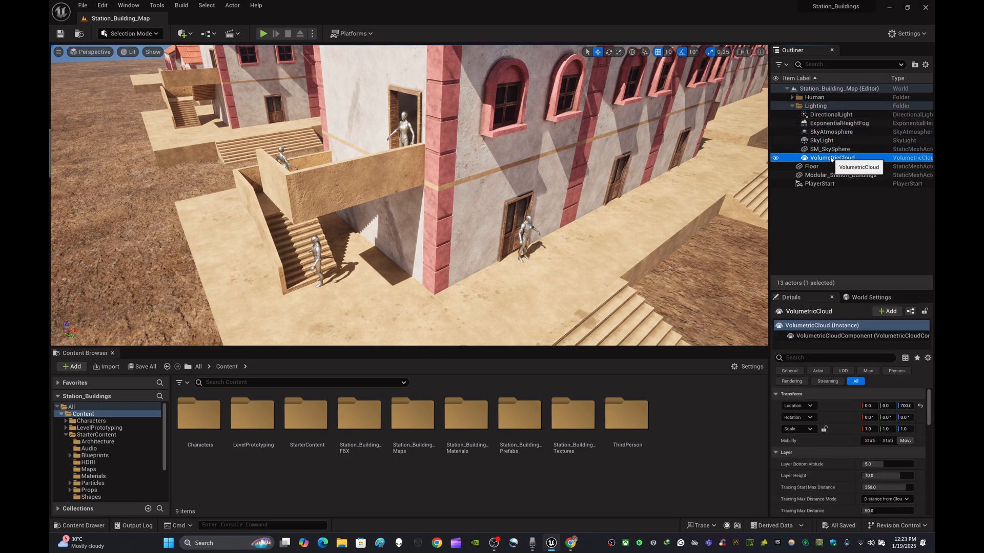
click(793, 107)
click(816, 106)
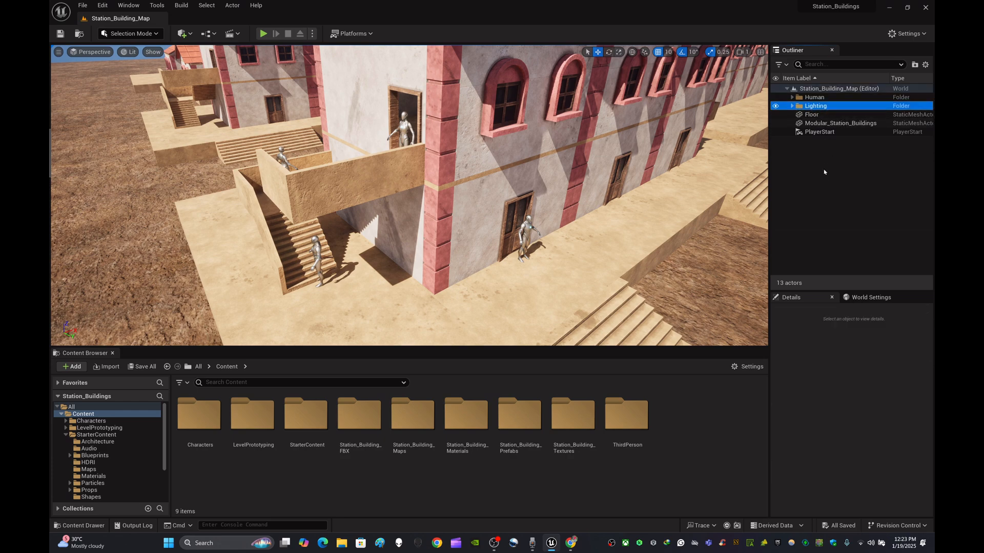
- Try moving the Floor actor downward beneath the station buildings and undo the move
click(812, 115)
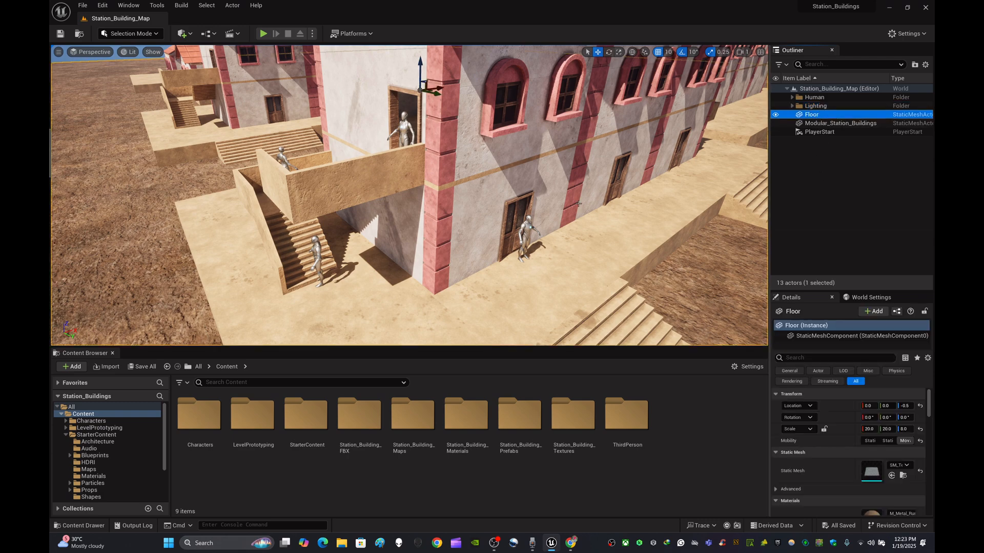
key(f)
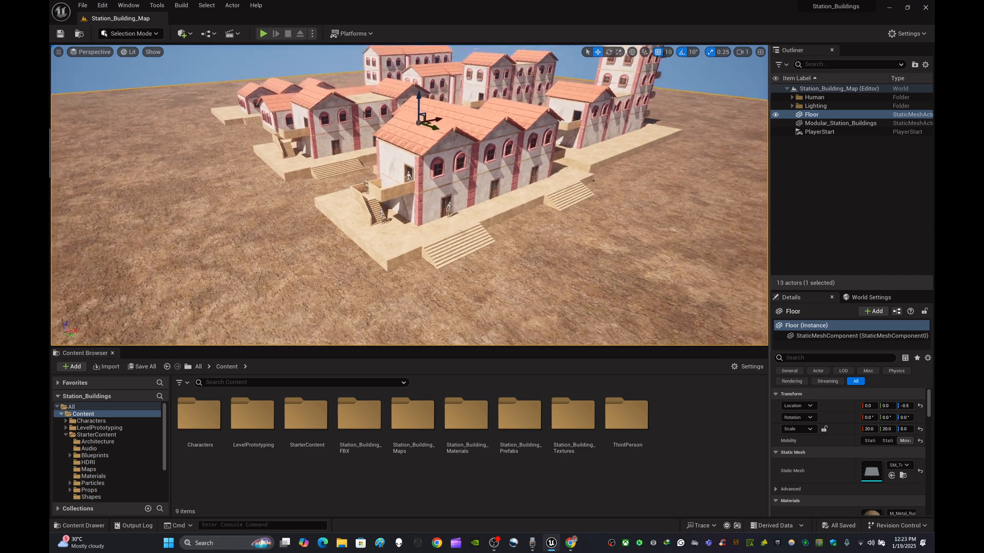
scroll(446, 145, down, 5)
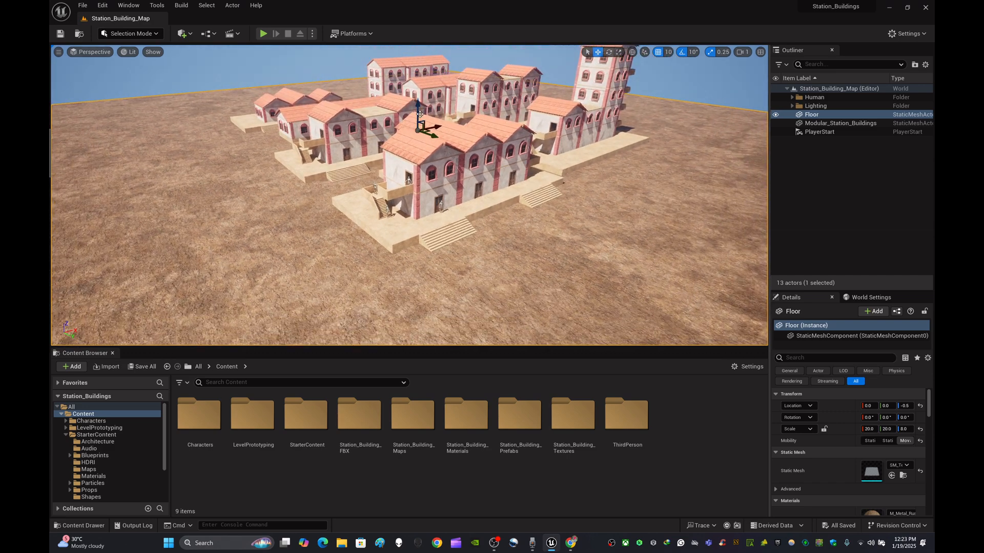
drag(420, 114, 421, 174)
key(ctrl+z)
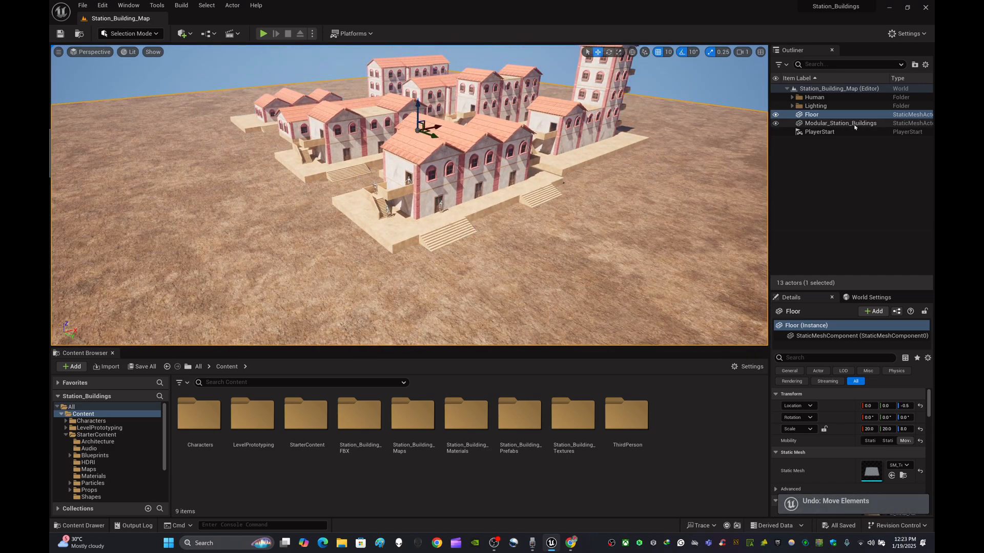
- Inspect the Modular_Station_Buildings and PlayerStart actors one after the other and clear the selection
click(854, 124)
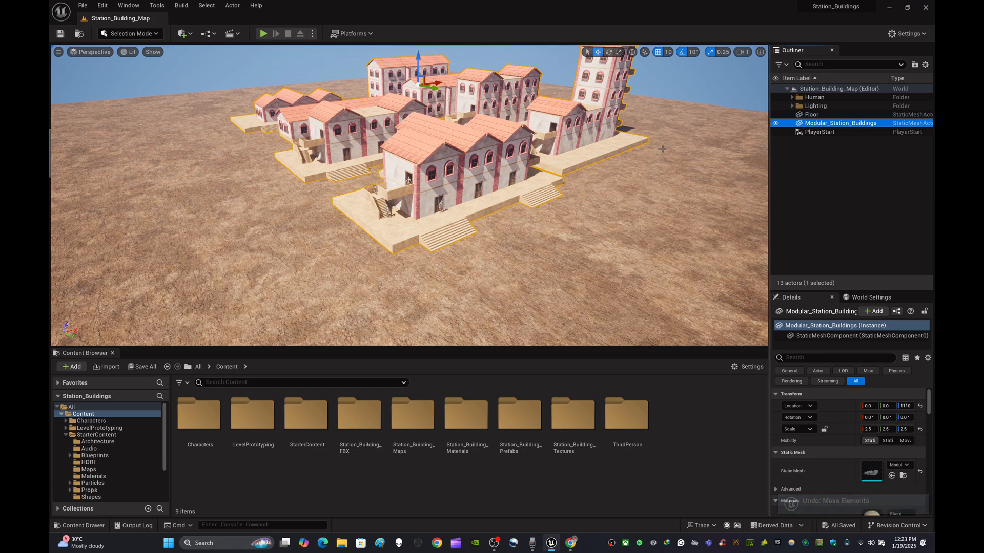
click(826, 132)
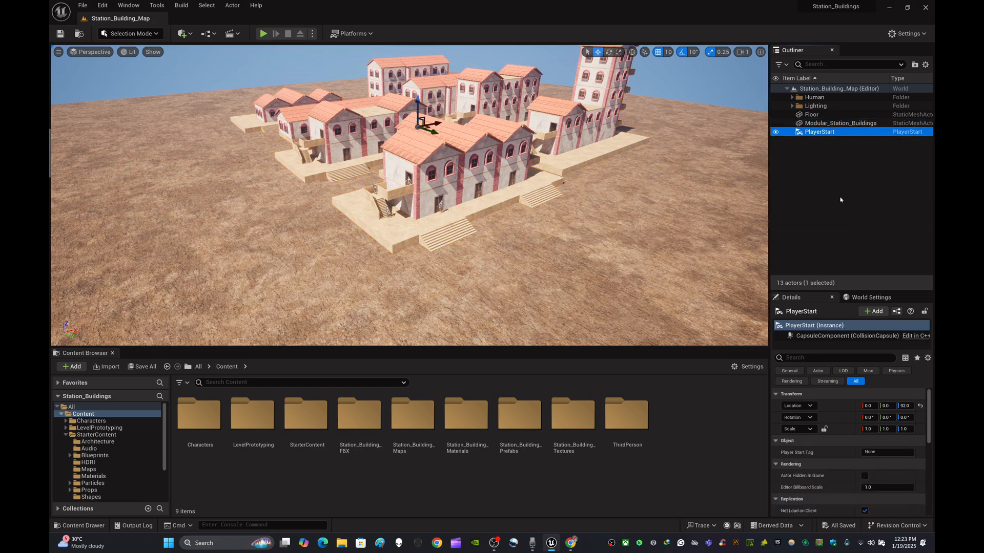
click(841, 199)
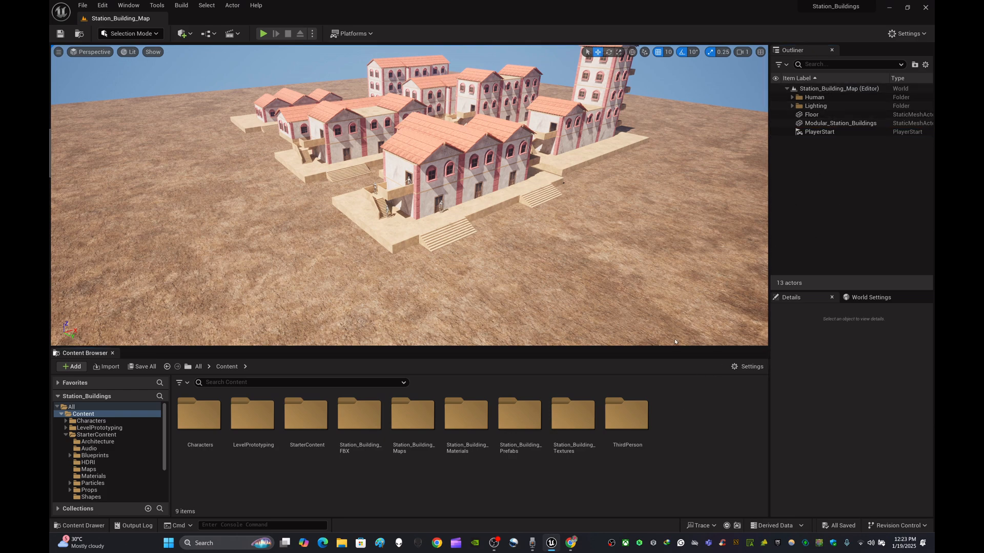
mouse_move(675, 342)
right_down()
mouse_move(681, 350)
mouse_move(682, 328)
right_up()
key(w)
key(s)
key(w)
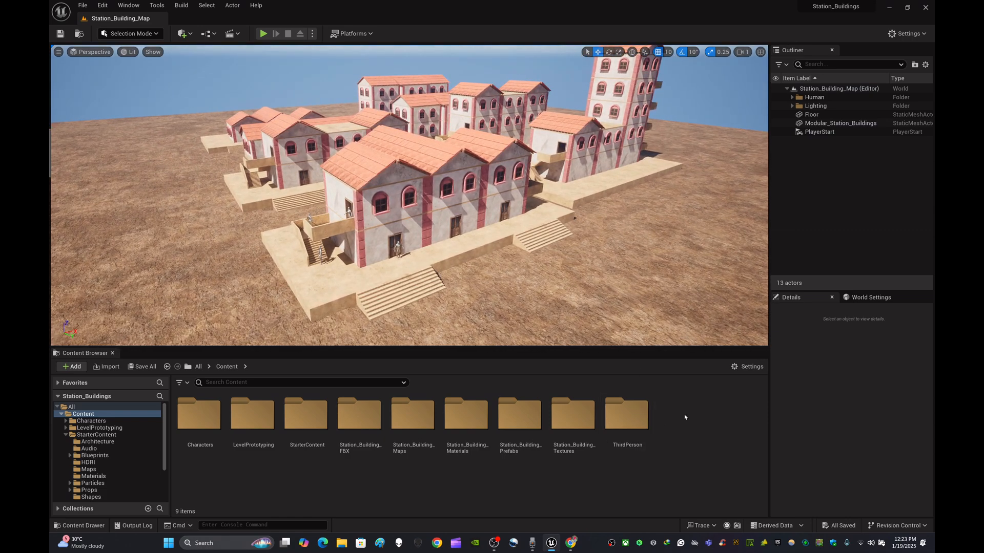
right_drag(648, 226, 649, 222)
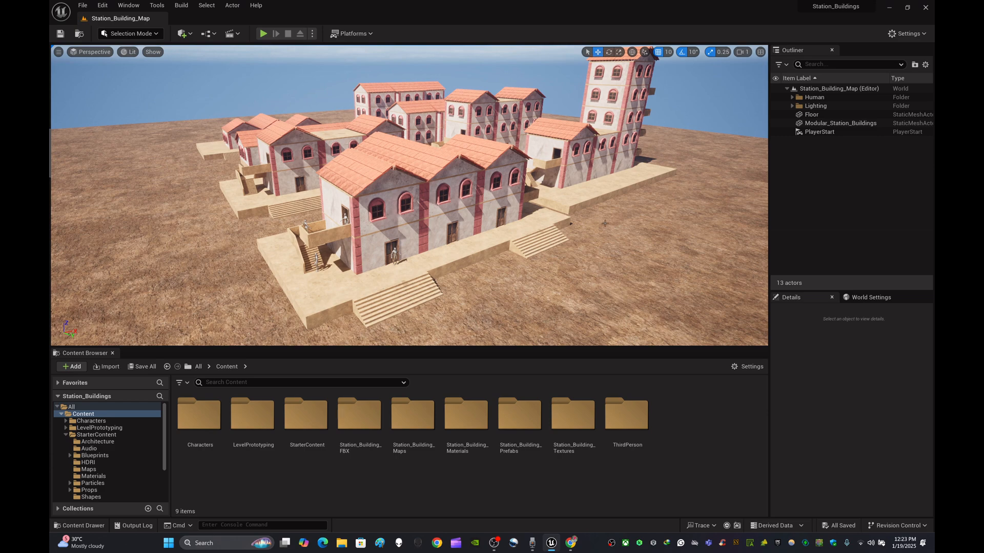
right_drag(587, 238, 584, 236)
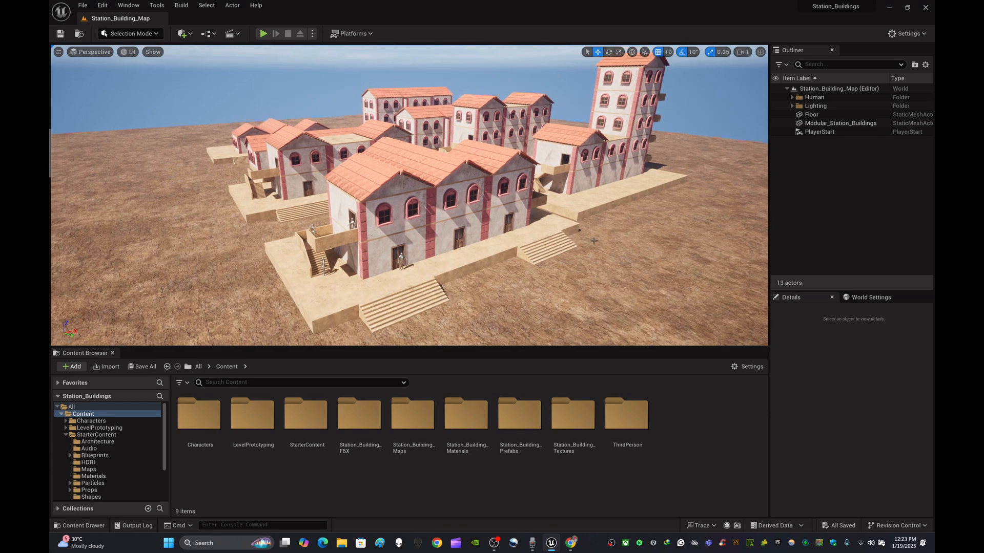
right_drag(683, 207, 683, 207)
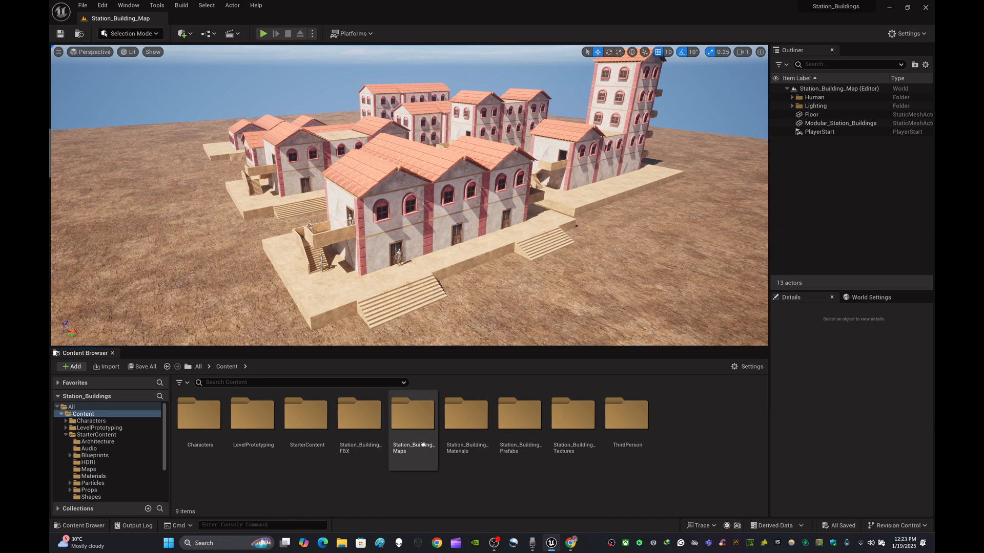
- Create a new level named Station_Building_Level_Design in the Station_Building_Maps folder
double_click(421, 422)
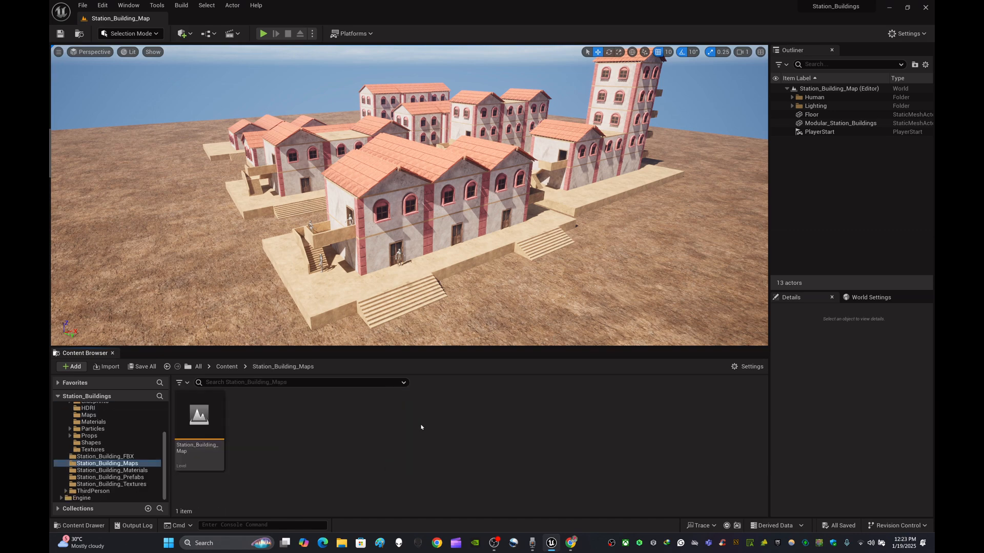
right_click(421, 427)
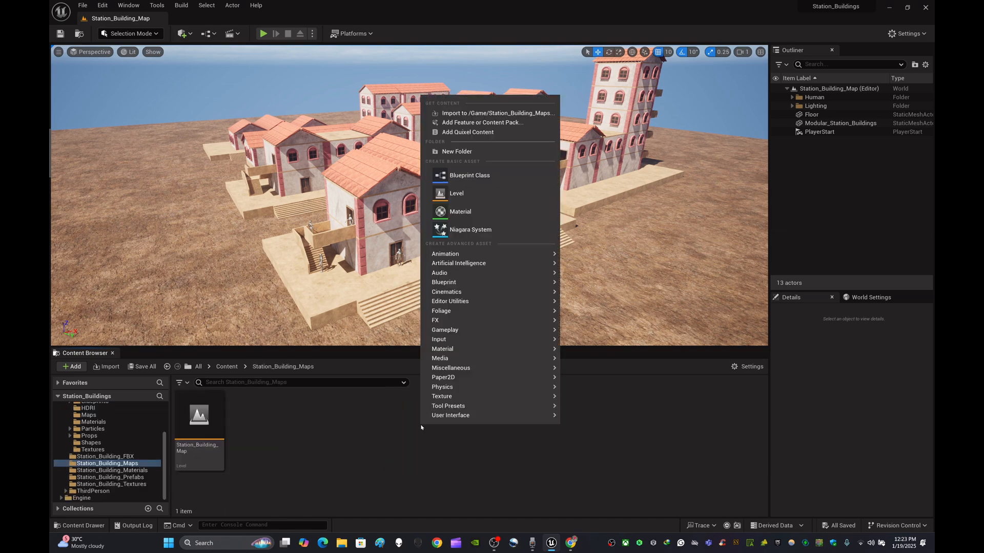
click(457, 194)
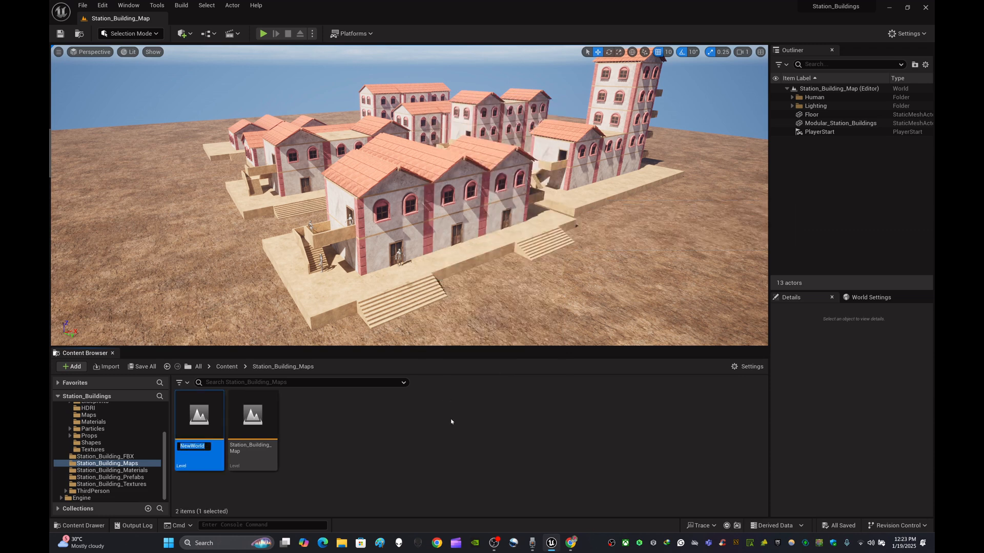
key(BackSpace)
text(Station_Building)
text(_)
text(Level_Design)
key(Return)
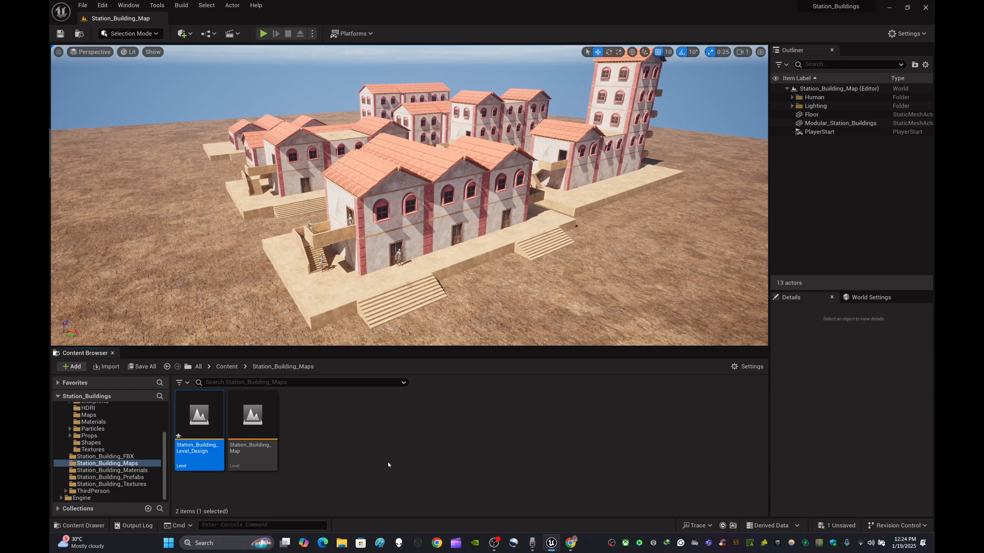
click(388, 464)
right_drag(530, 242, 530, 239)
click(402, 461)
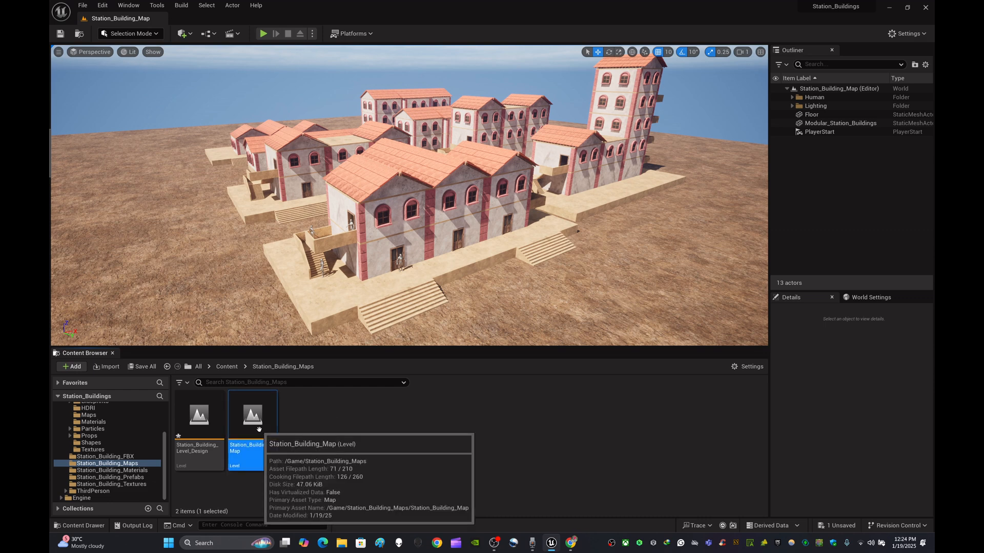
- Rename the Station_Building_Level_Design level as Station_Building_Level_Design_Map and accept the rename
click(201, 423)
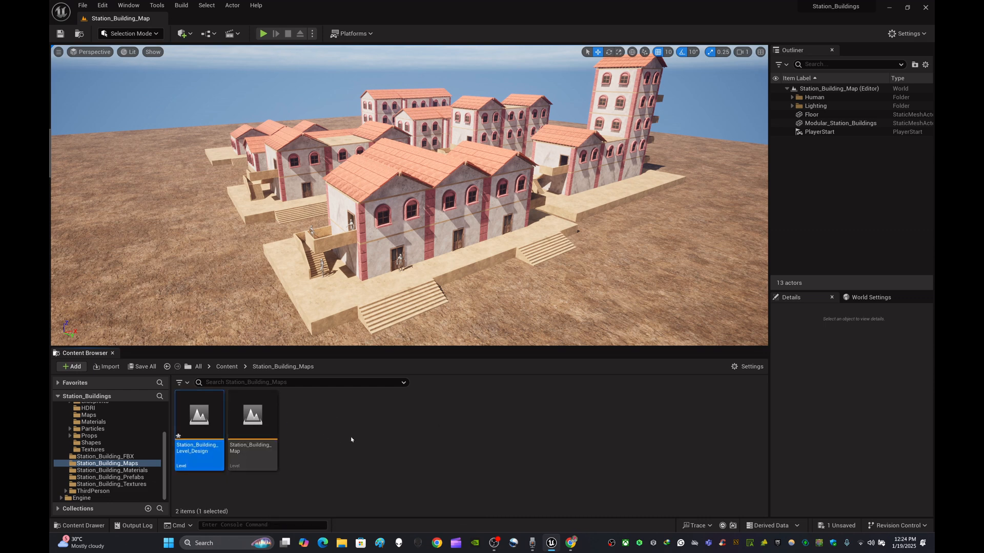
right_click(193, 425)
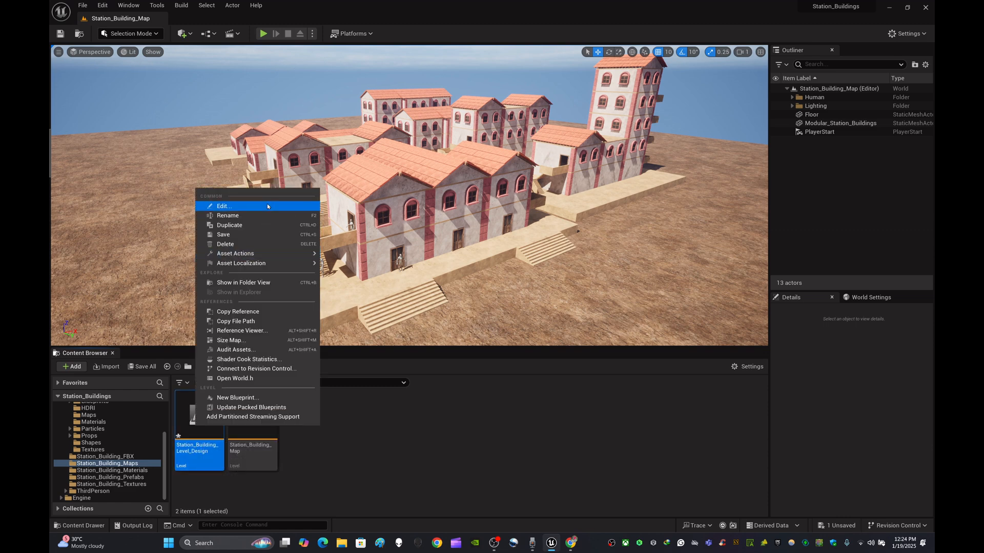
click(231, 216)
click(216, 446)
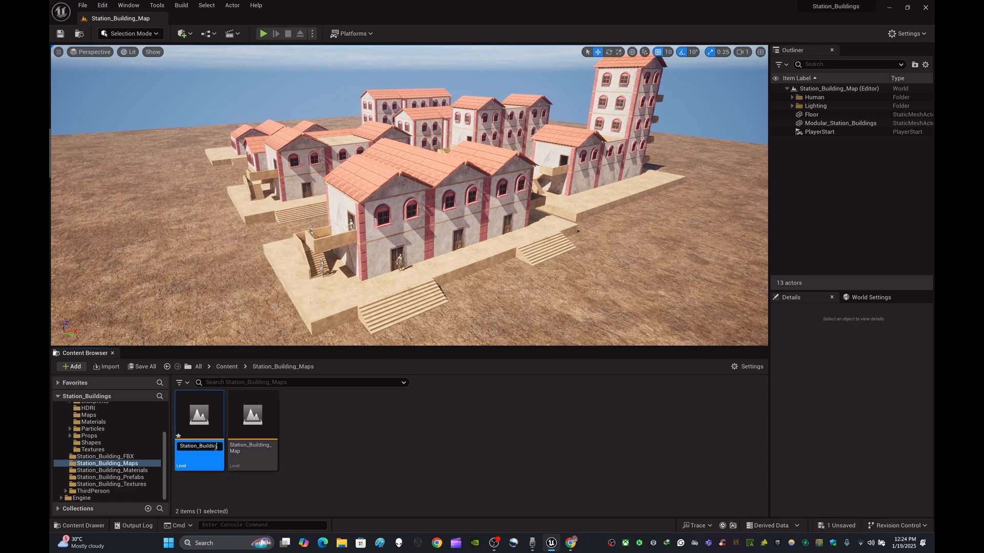
key(Right)
key(Right)
key(Right)
key(Right)
key(Right)
key(Right)
key(Right)
key(Right)
key(Right)
key(Right)
key(Right)
key(Right)
key(Right)
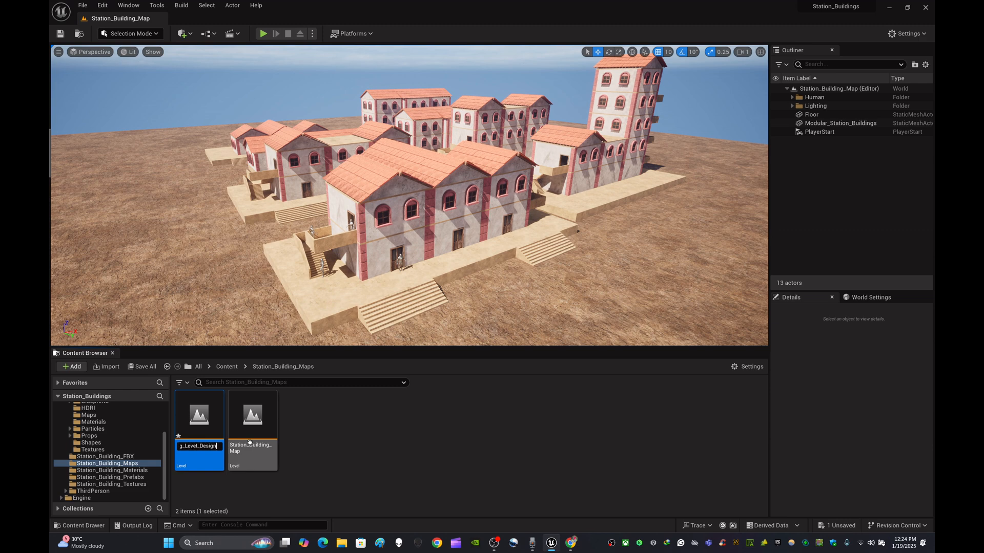
text(_Map)
key(Return)
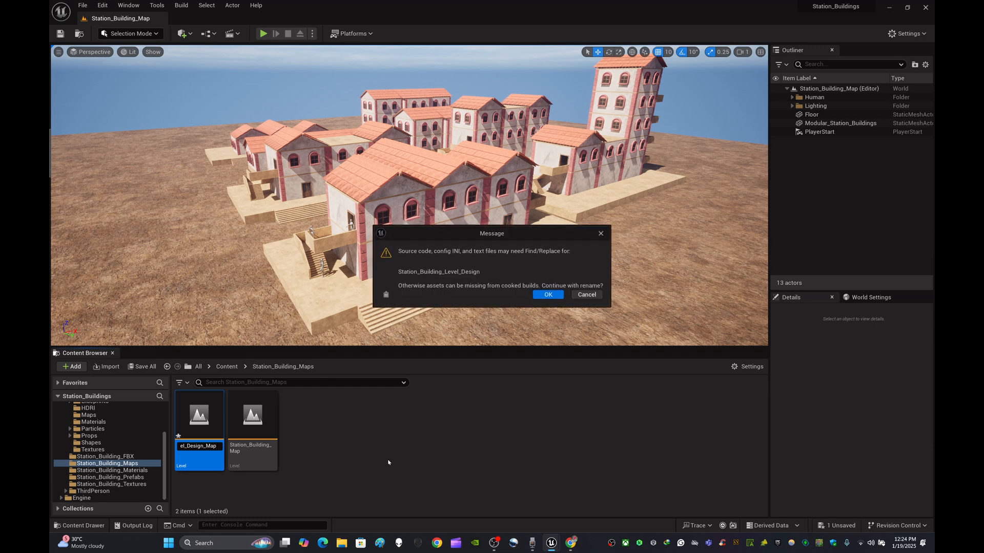
click(548, 296)
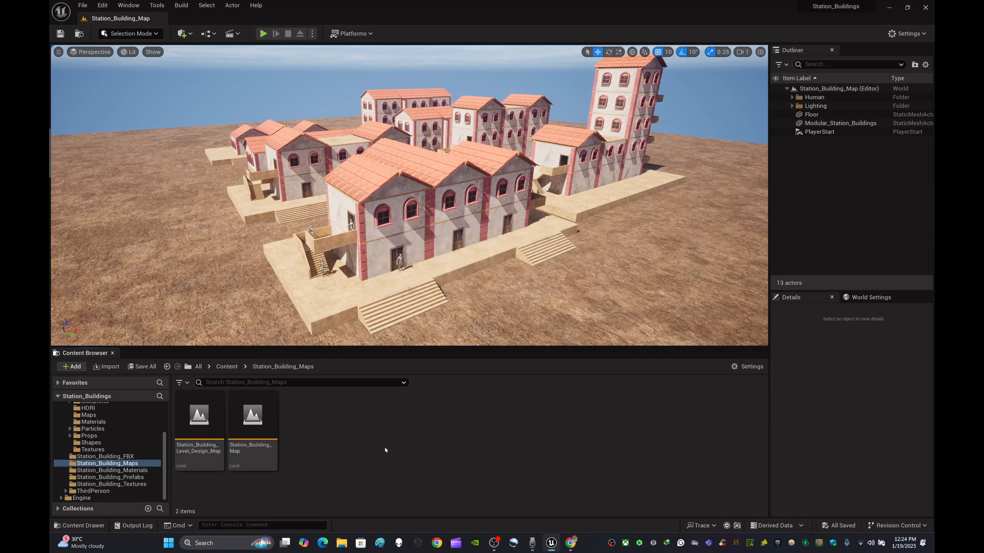
- Open the Station_Building_Level_Design_Map level to view its contents
click(254, 441)
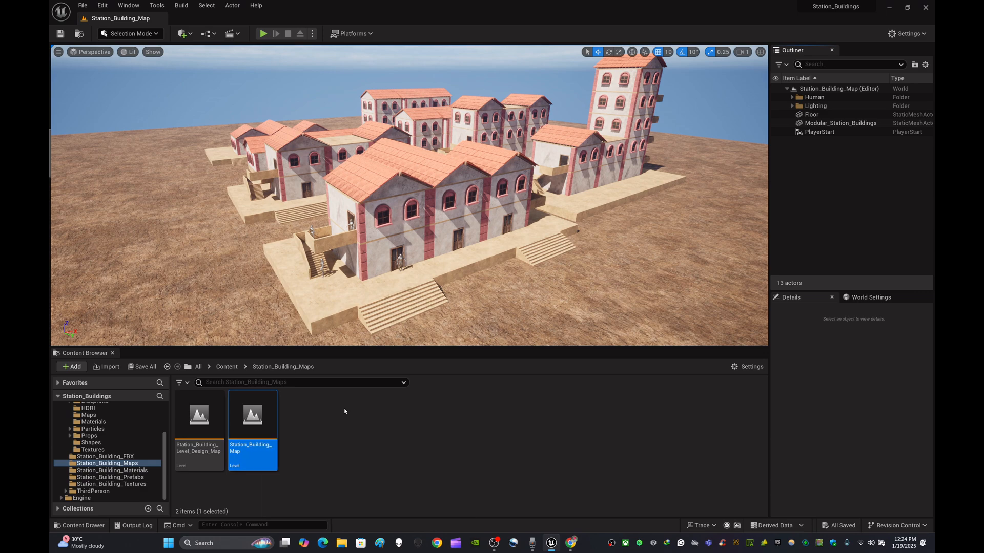
click(525, 407)
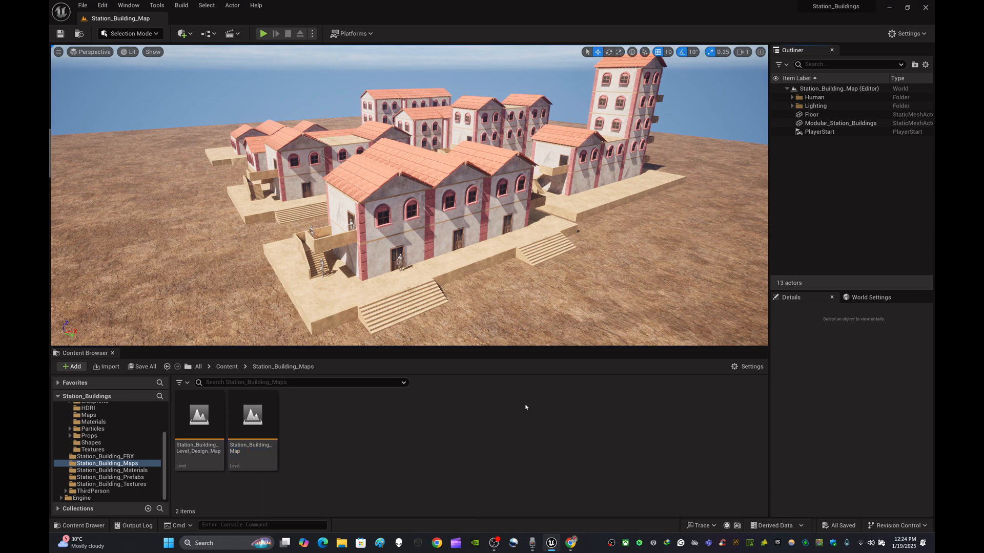
double_click(207, 424)
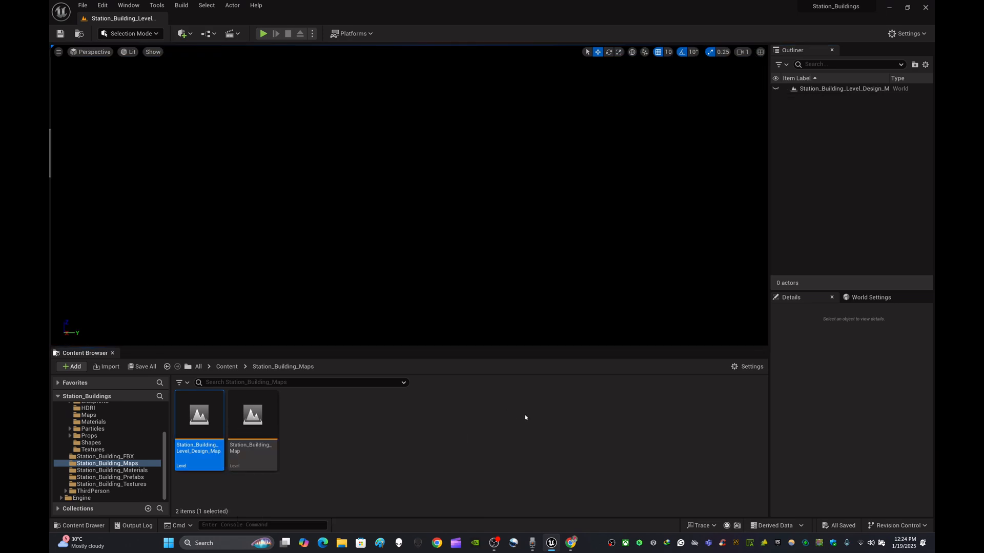
click(526, 415)
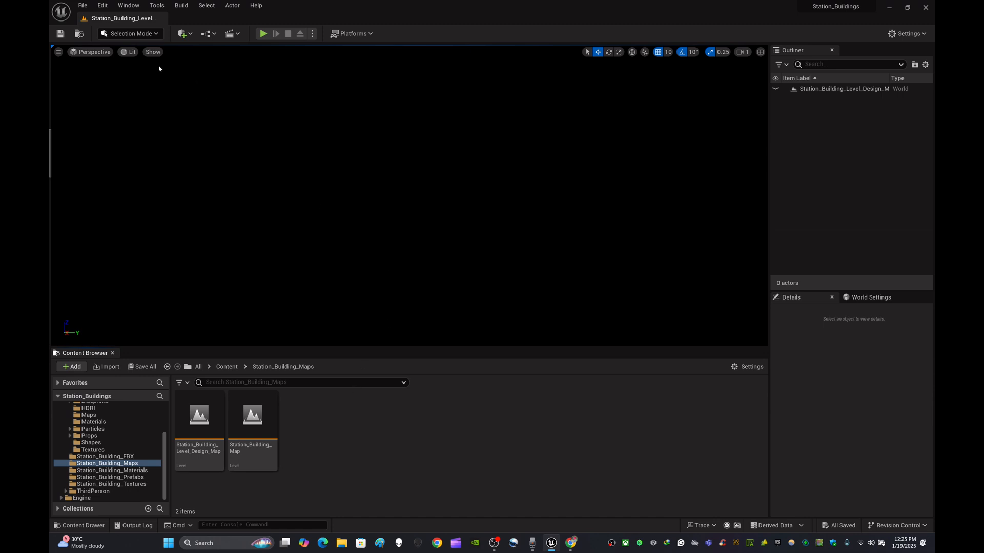
- Reopen Station_Building_Map and copy all six actors in its Lighting folder, from DirectionalLight through VolumetricCloud
double_click(262, 416)
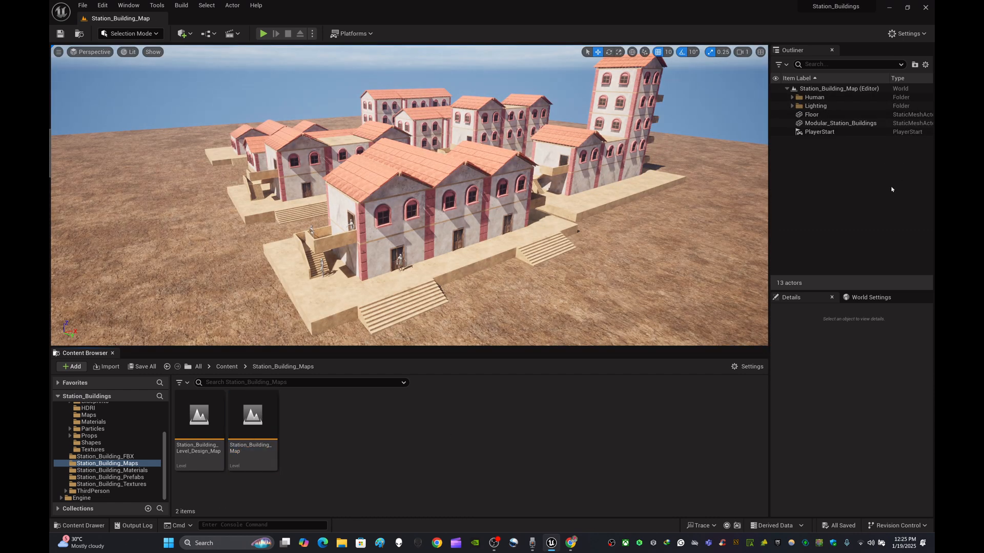
click(793, 106)
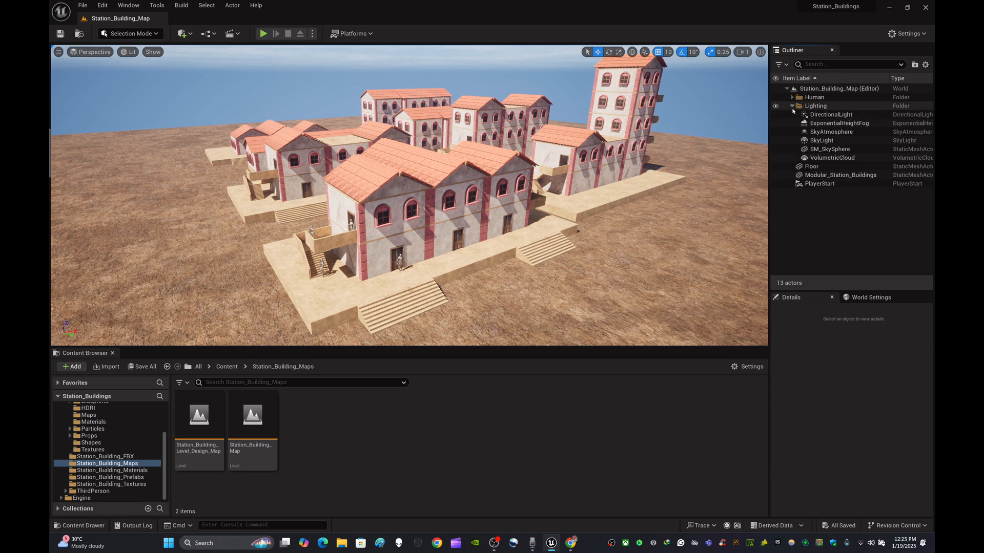
click(830, 115)
shift+click(834, 123)
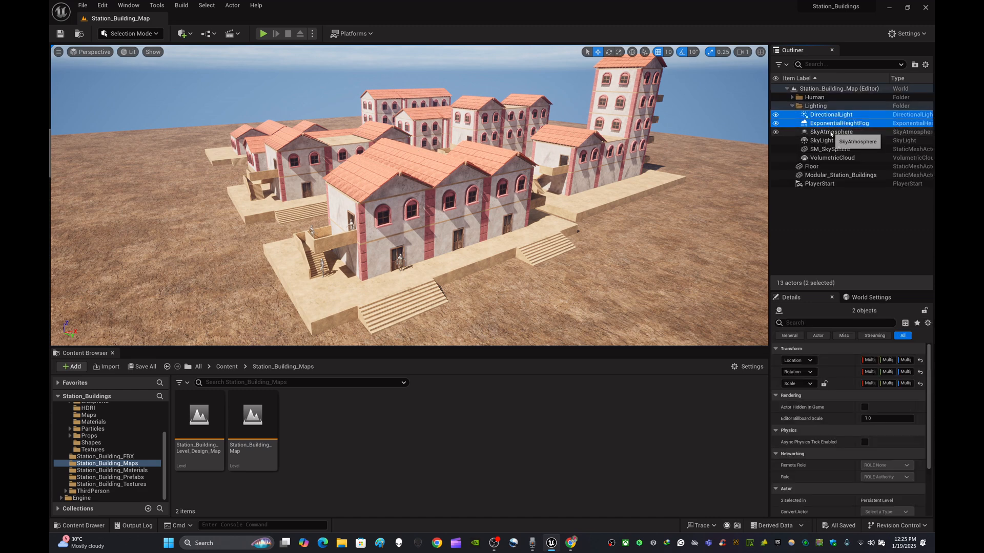
shift+click(831, 133)
shift+click(831, 141)
shift+click(831, 150)
shift+click(832, 158)
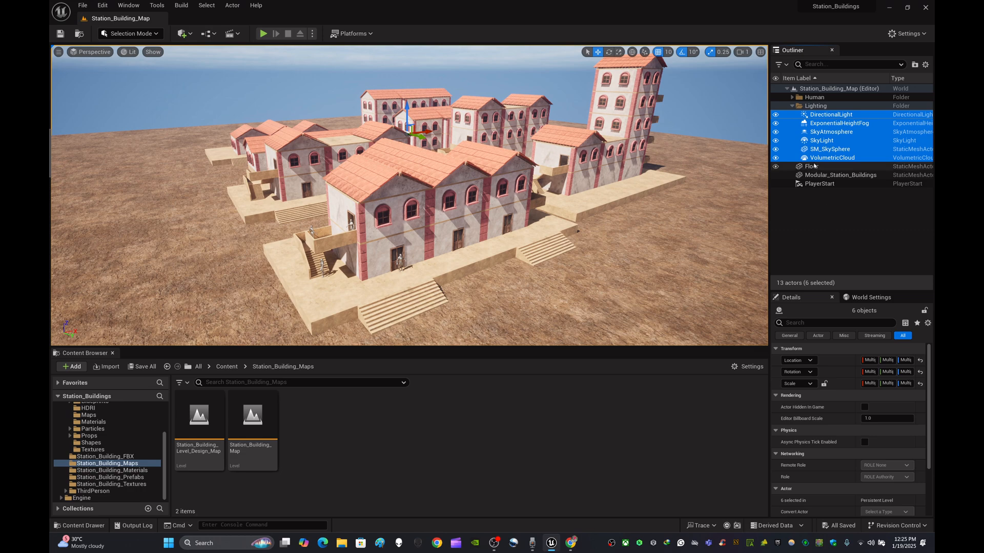
click(792, 106)
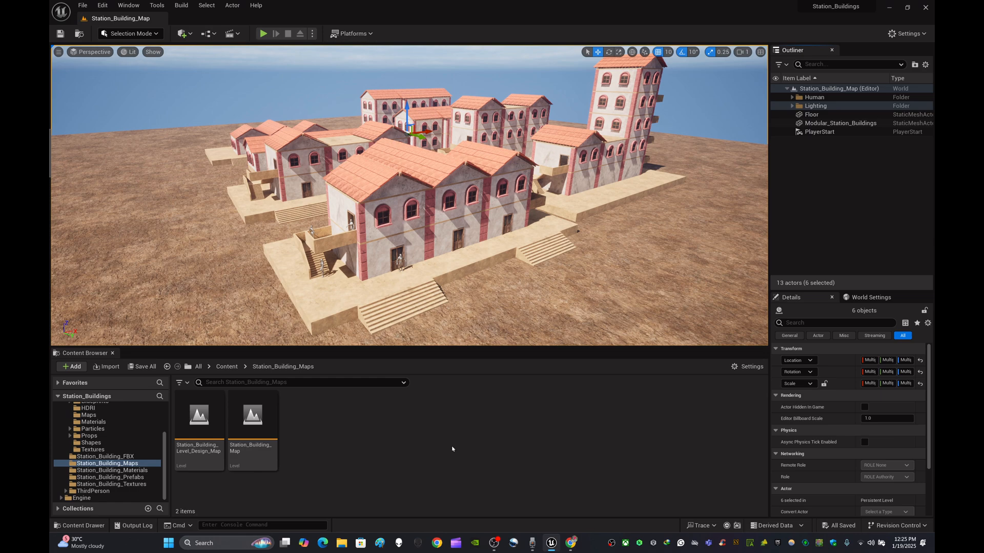
- Open Station_Building_Level_Design_Map, paste the copied lighting actors into it and clear the selection
double_click(199, 417)
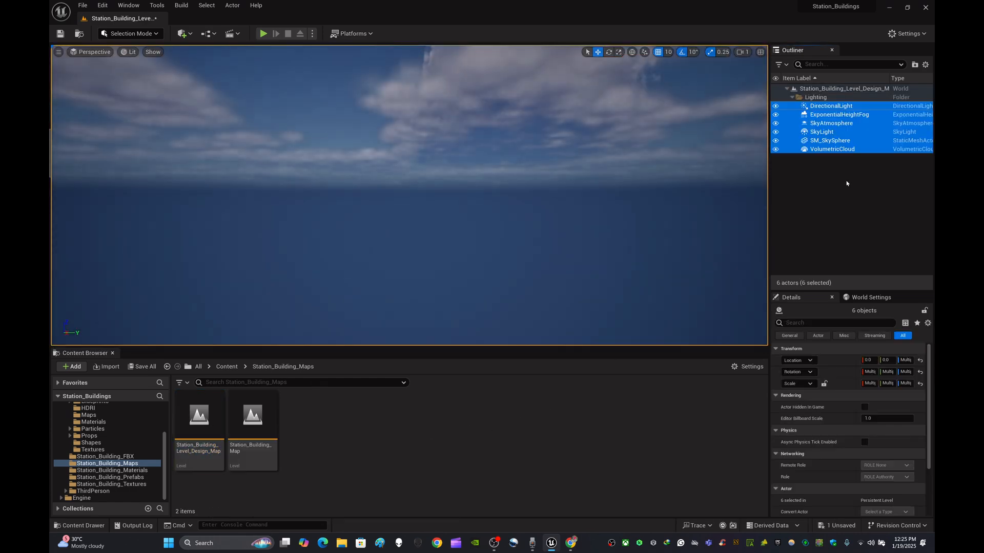
click(793, 98)
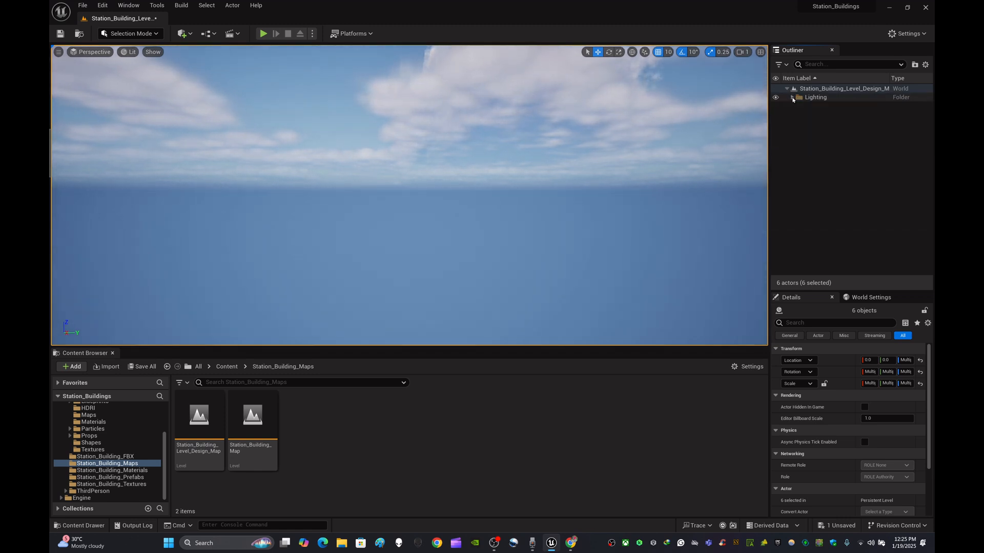
click(793, 97)
click(820, 200)
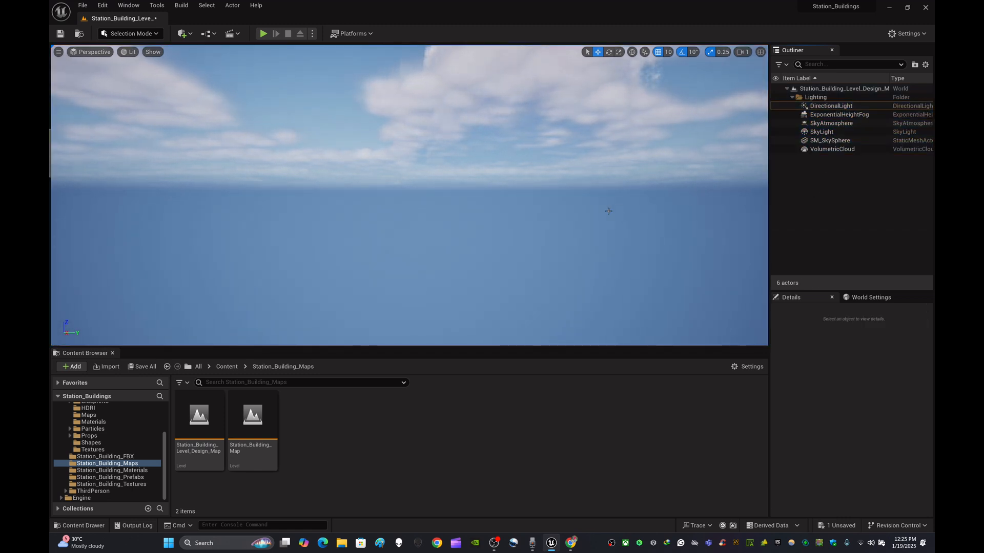
- Switch the editor to Landscape mode to set up a new landscape in the level
mouse_move(577, 194)
right_down()
mouse_move(566, 181)
mouse_move(564, 208)
mouse_move(564, 185)
mouse_move(563, 205)
mouse_move(563, 196)
right_up()
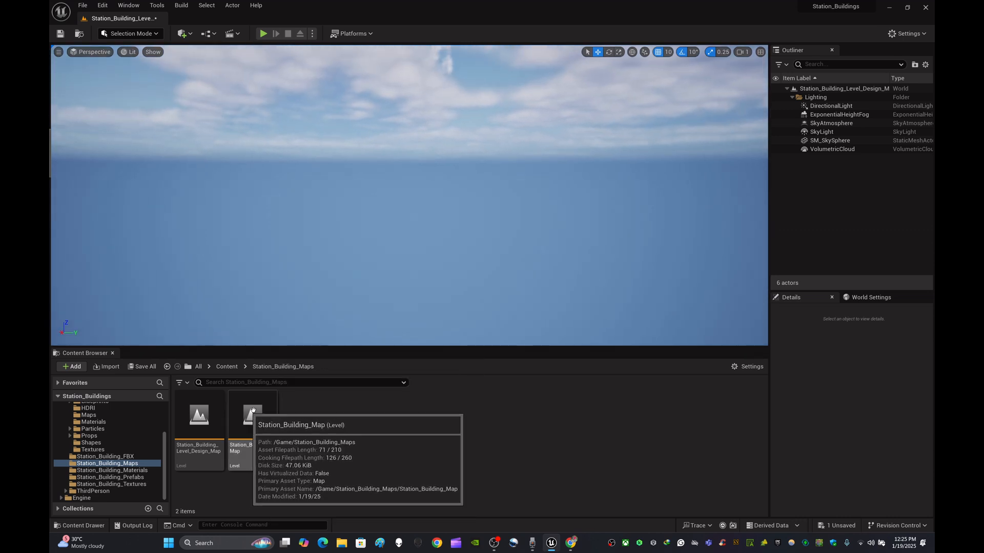
right_drag(561, 232, 513, 217)
click(841, 202)
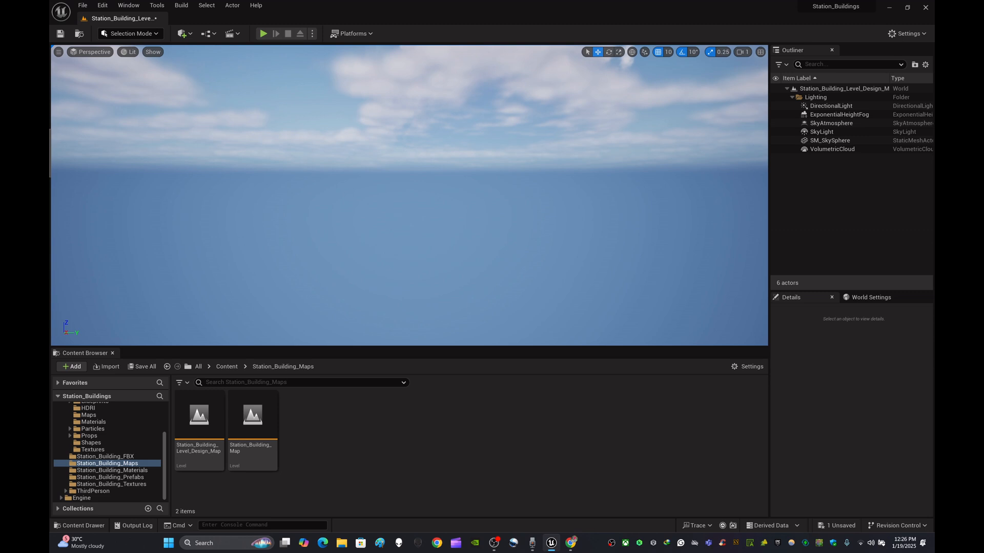
right_drag(280, 125, 250, 126)
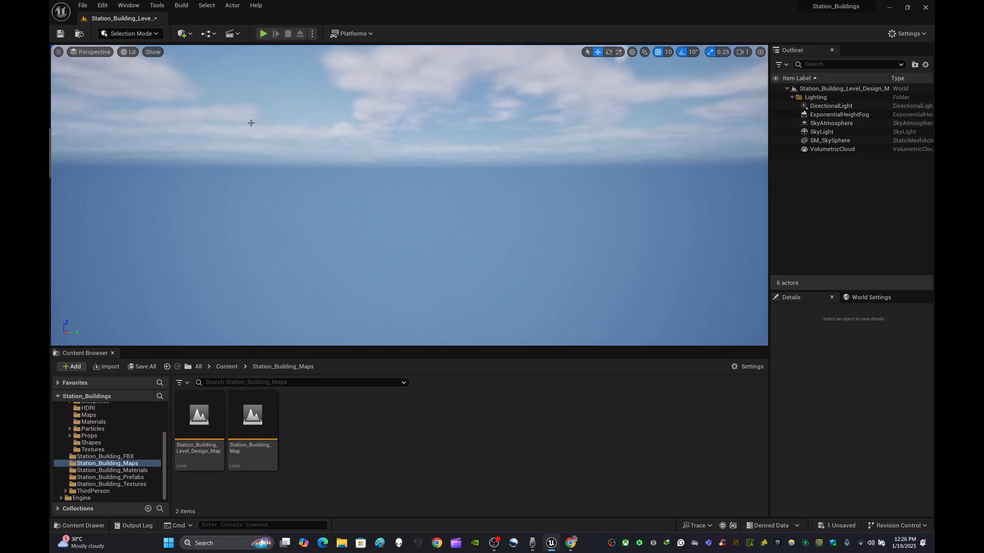
click(156, 34)
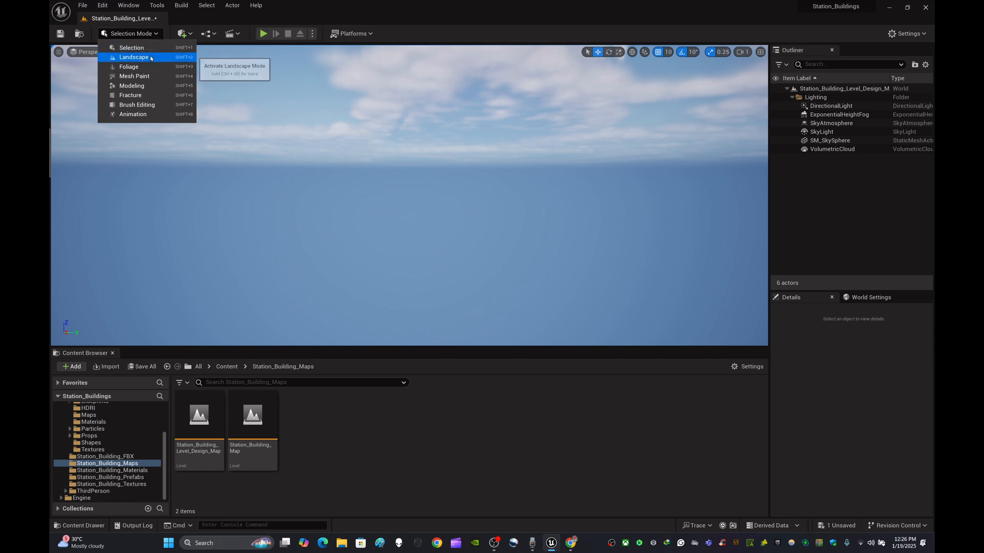
click(150, 57)
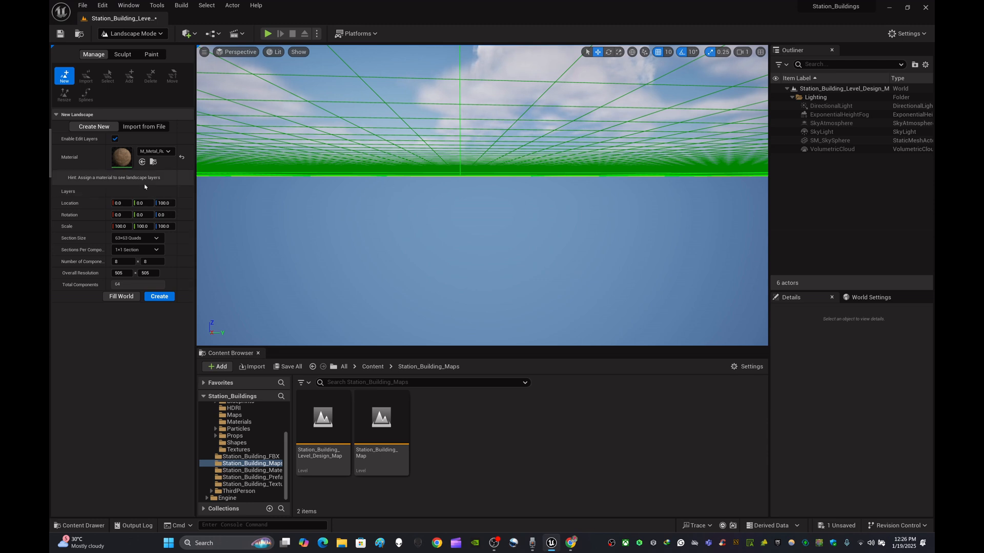
- Clear the M_Metal_Rust material from the new landscape's settings
right_click(124, 162)
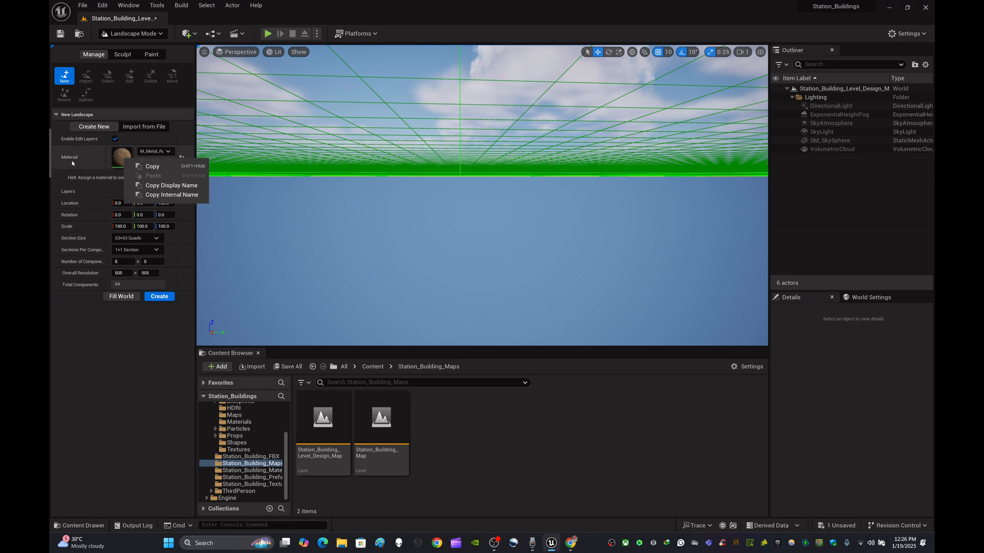
click(110, 380)
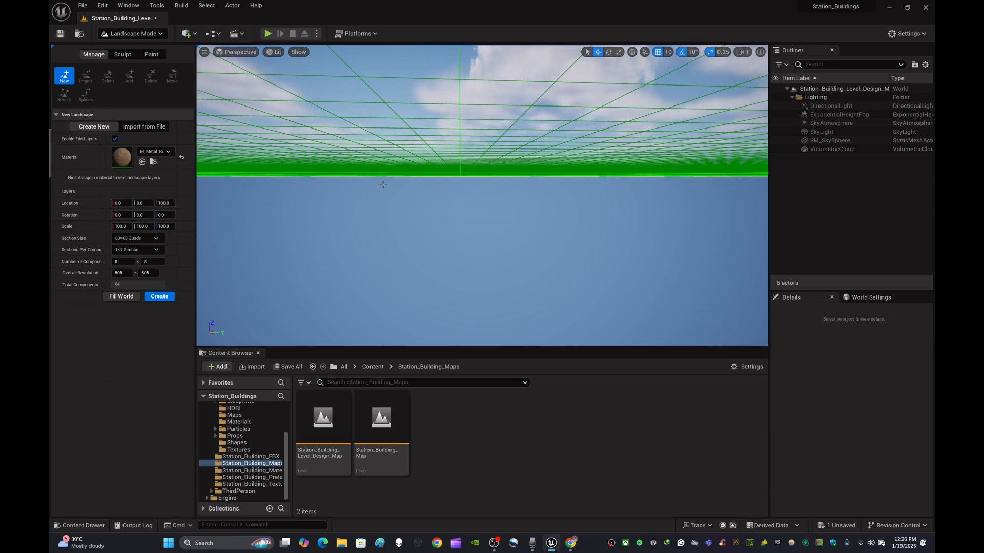
mouse_move(451, 222)
right_down()
mouse_move(449, 203)
mouse_move(452, 241)
right_up()
key(s)
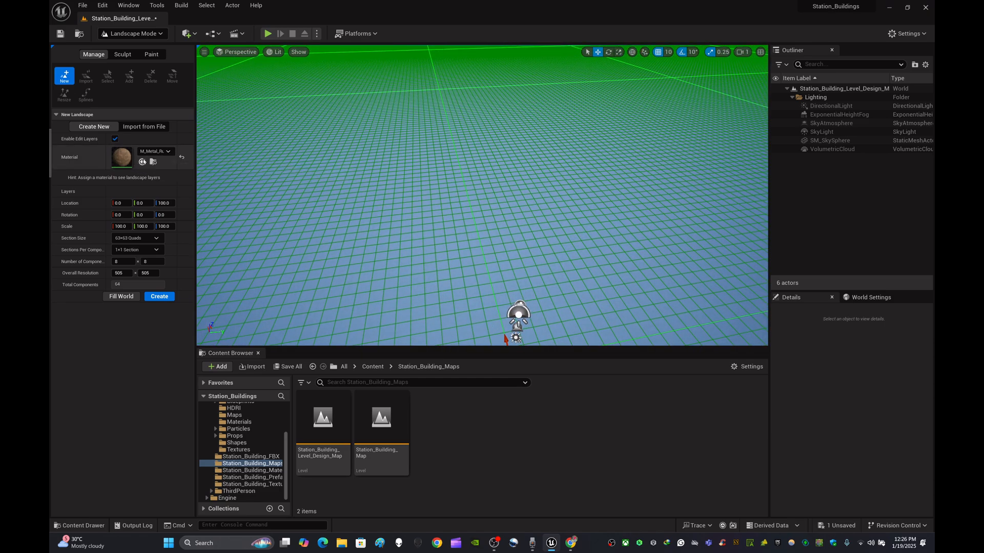
click(168, 152)
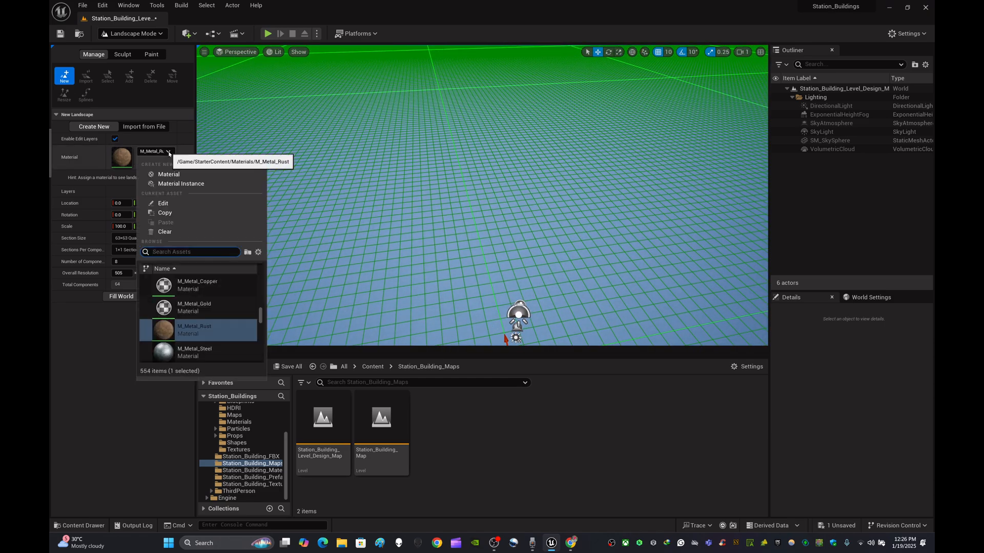
click(193, 232)
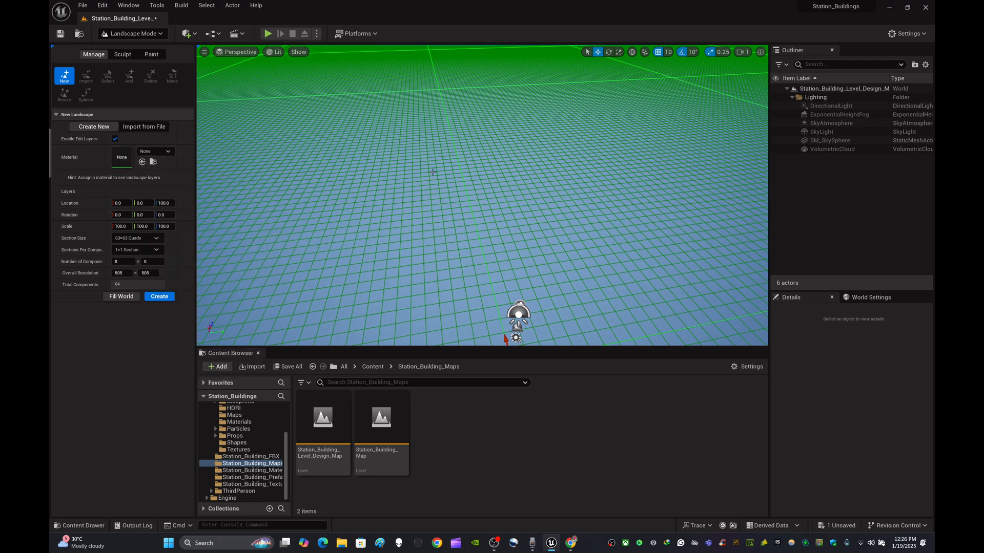
right_drag(390, 205, 328, 177)
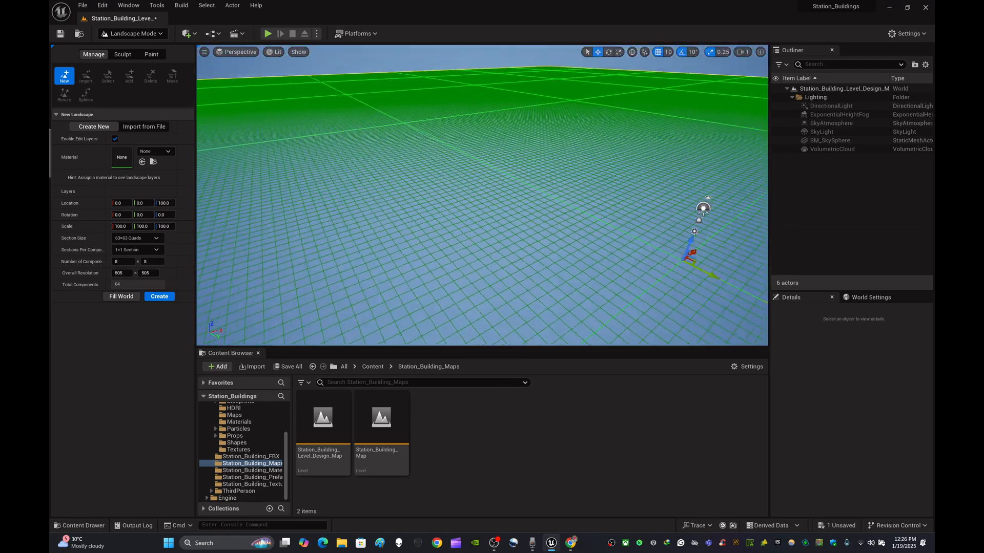
right_drag(482, 195, 553, 169)
right_drag(486, 151, 498, 175)
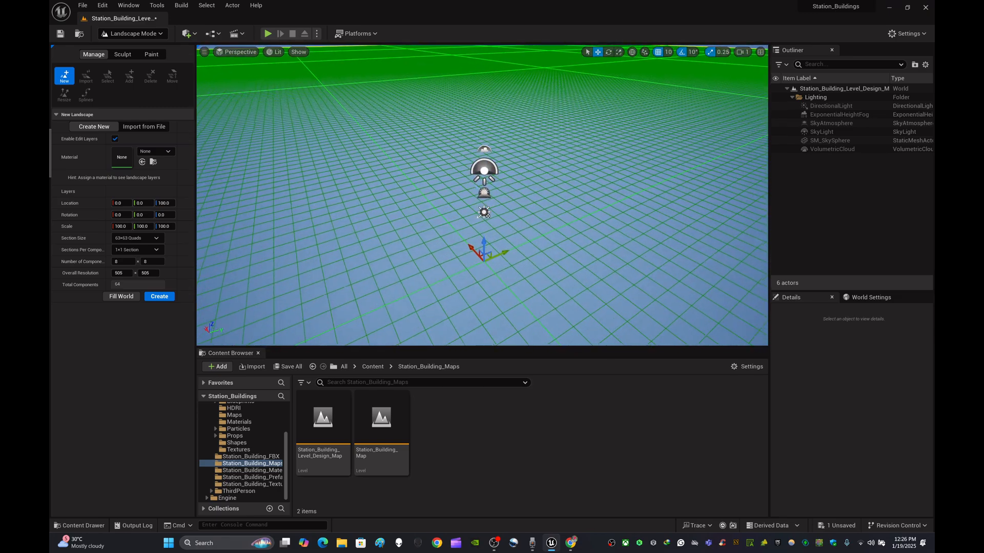
key(s)
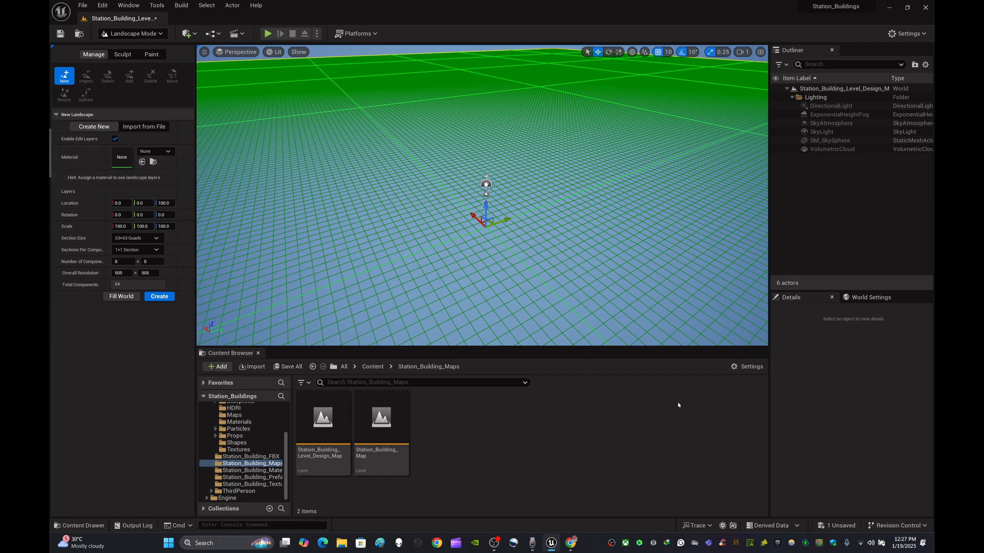
- Go up to the project's main Content folder and look through its subfolders
click(372, 367)
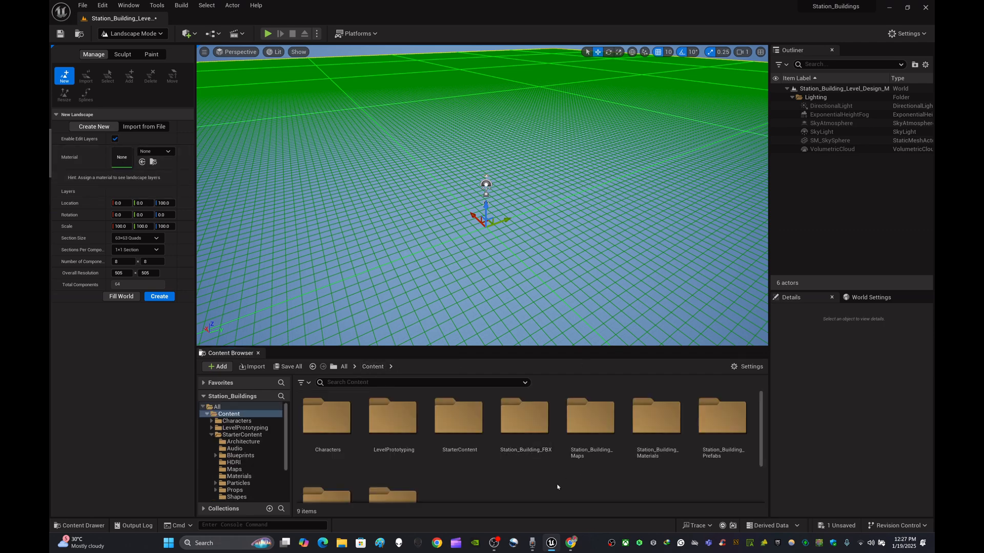
scroll(494, 457, down, 1)
scroll(494, 457, up, 1)
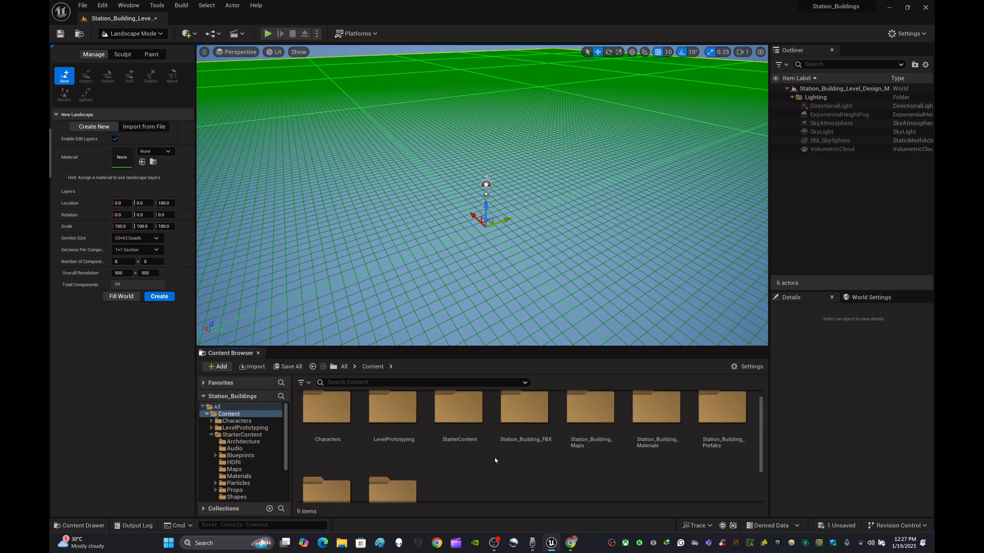
scroll(489, 472, down, 1)
scroll(478, 455, up, 2)
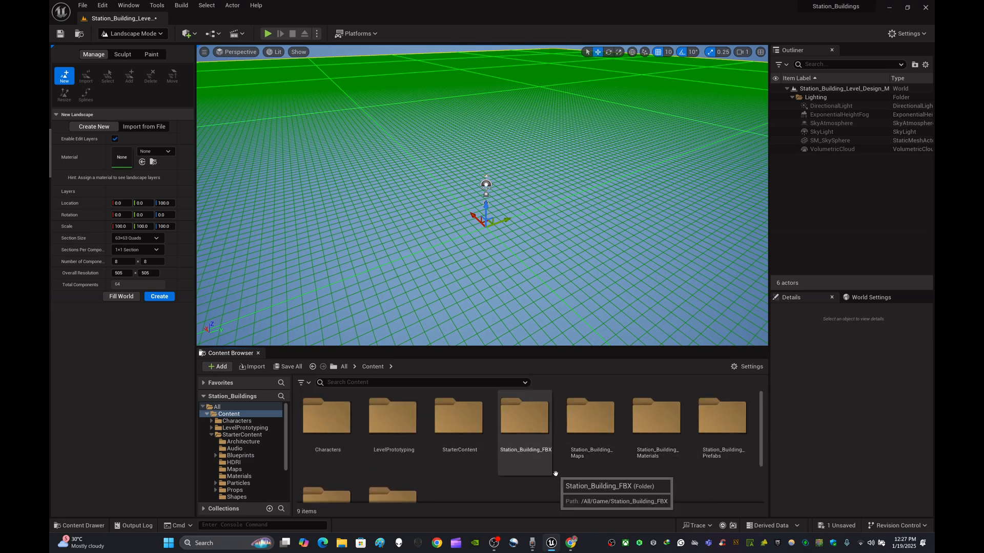
- Look through the StarterContent folder and open its Materials subfolder
click(467, 427)
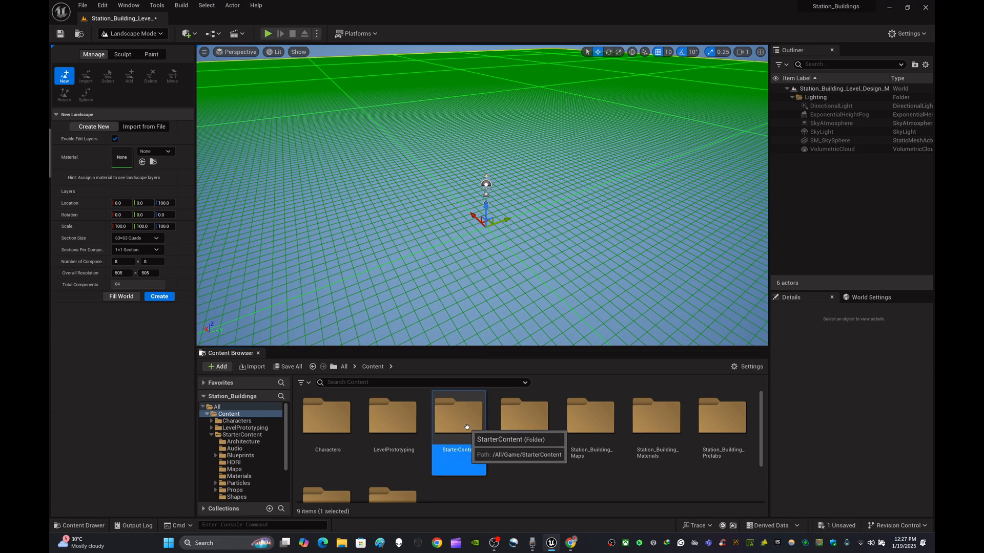
double_click(467, 427)
scroll(542, 485, down, 2)
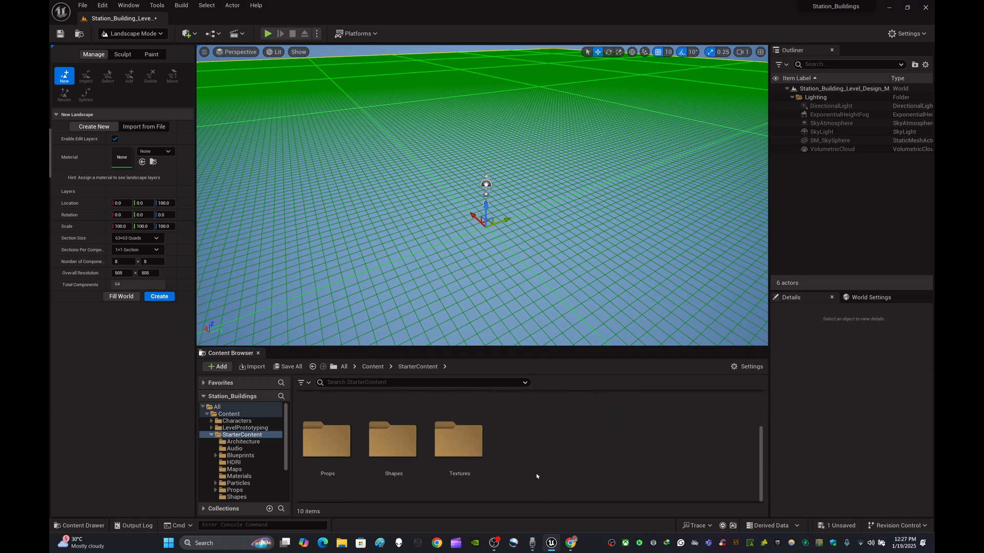
scroll(535, 477, up, 1)
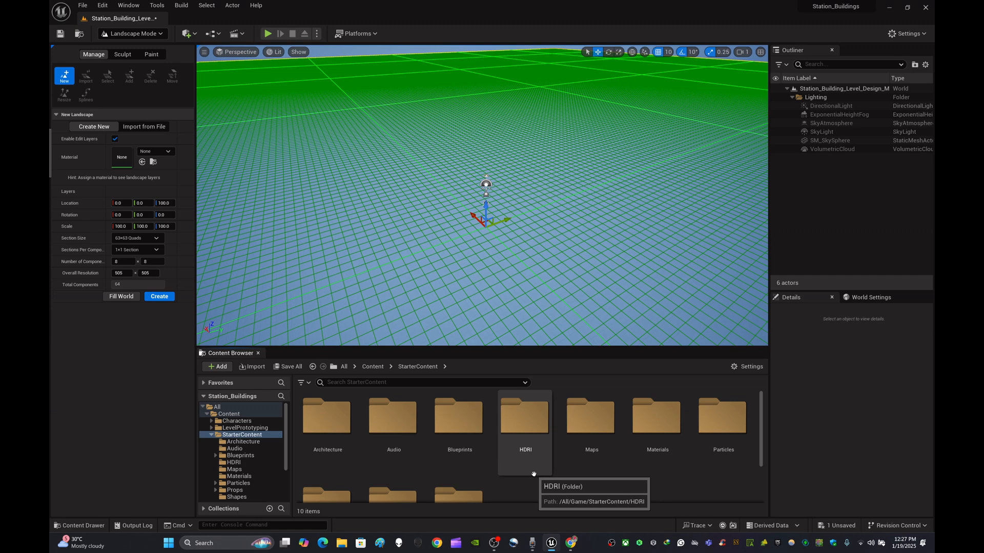
scroll(534, 478, down, 2)
scroll(528, 476, up, 2)
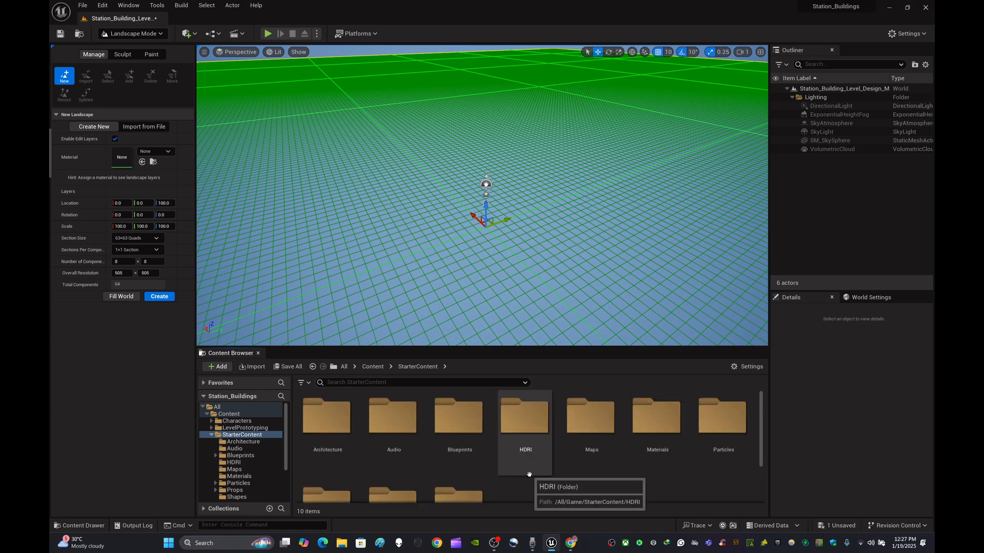
scroll(523, 475, down, 2)
scroll(518, 474, up, 2)
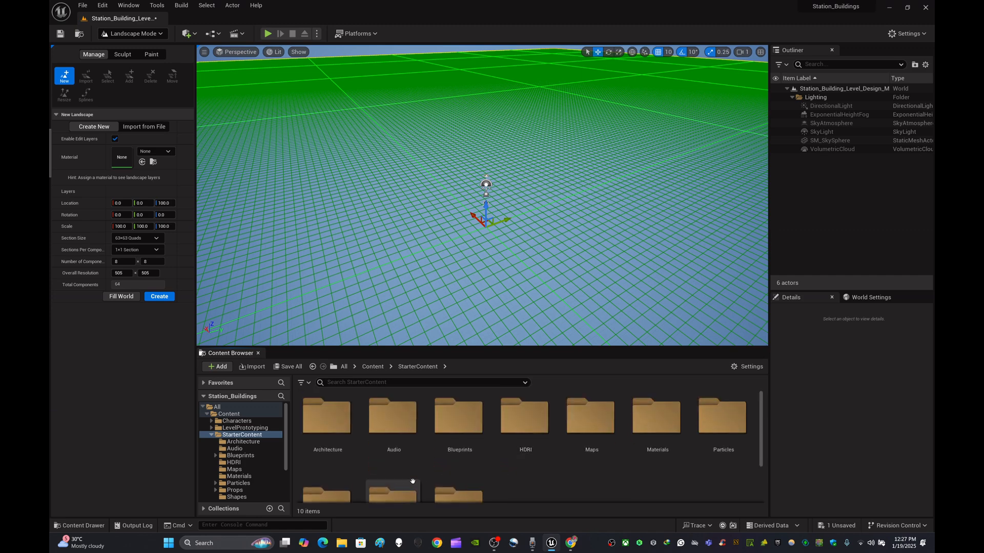
double_click(654, 426)
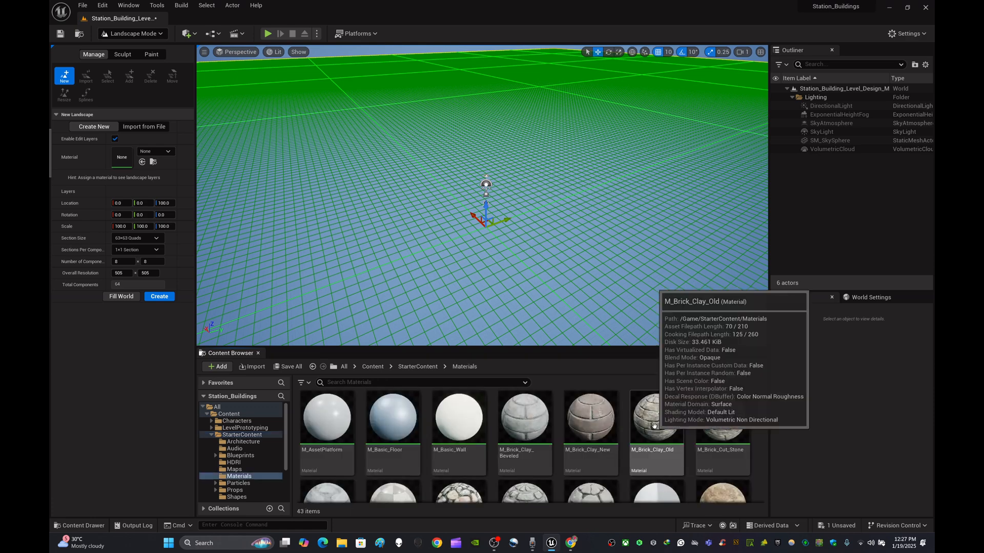
- Assign M_Metal_Rust as the new landscape's material and create the landscape with the default size settings
scroll(635, 446, down, 4)
scroll(634, 447, down, 2)
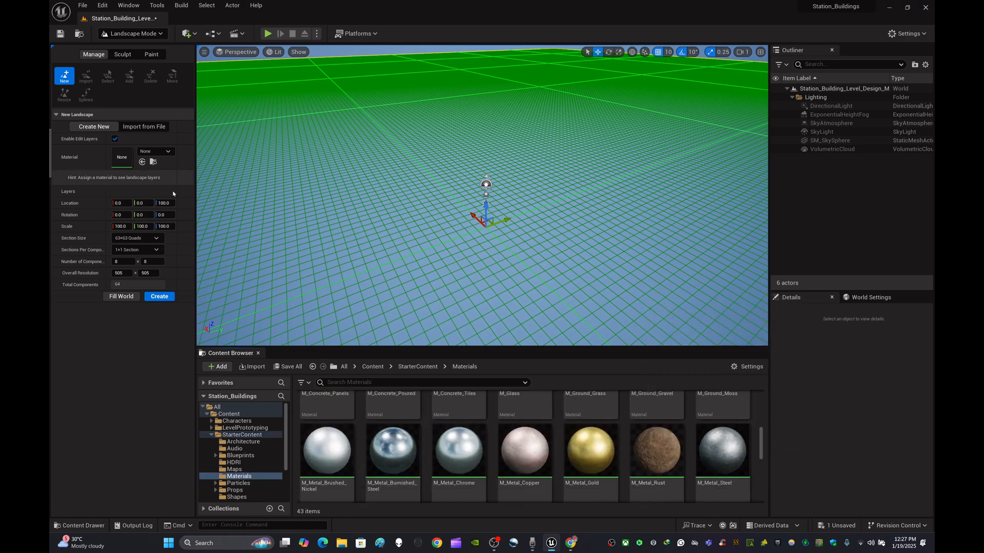
drag(666, 448, 131, 152)
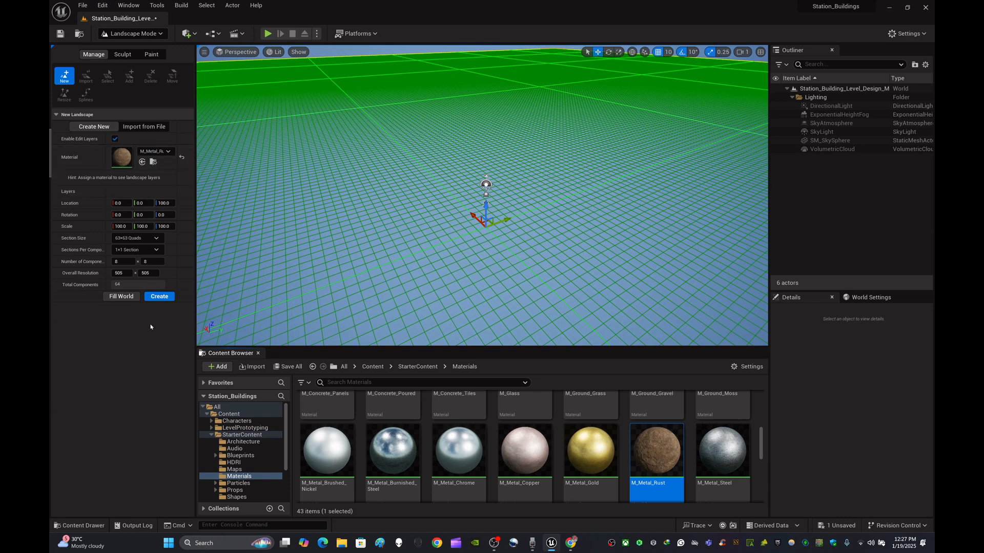
click(164, 301)
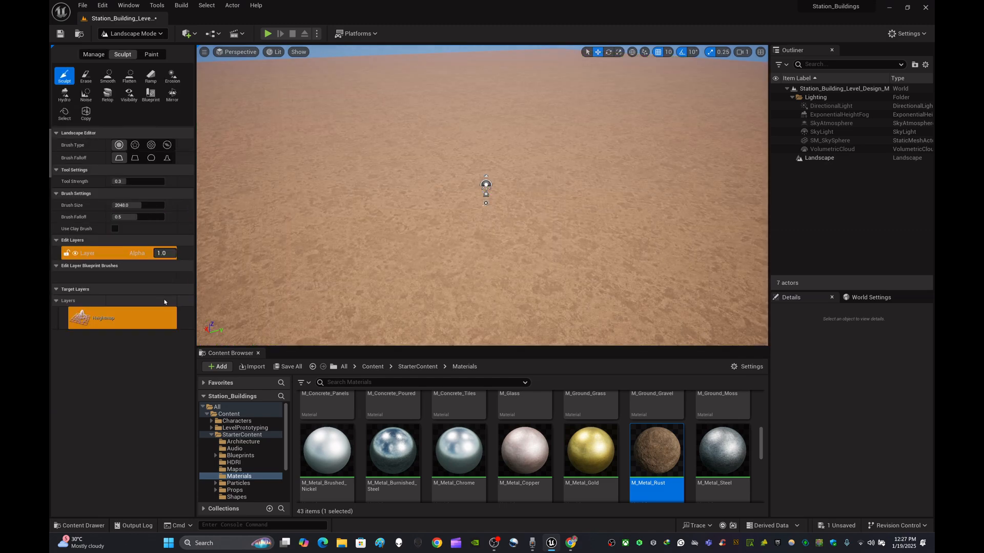
mouse_move(605, 207)
right_down()
mouse_move(495, 177)
mouse_move(625, 211)
mouse_move(577, 194)
mouse_move(534, 195)
mouse_move(577, 214)
mouse_move(623, 185)
mouse_move(671, 179)
mouse_move(615, 184)
mouse_move(584, 169)
mouse_move(569, 146)
mouse_move(548, 185)
mouse_move(569, 190)
mouse_move(622, 173)
mouse_move(533, 166)
mouse_move(568, 164)
right_up()
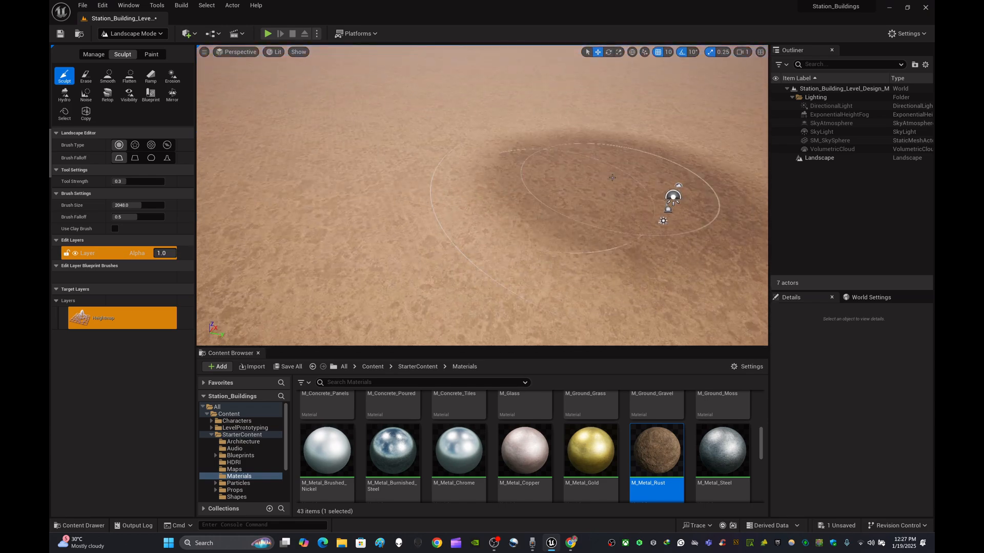
- Return to the project's main Content folder and look over the landscape
click(377, 368)
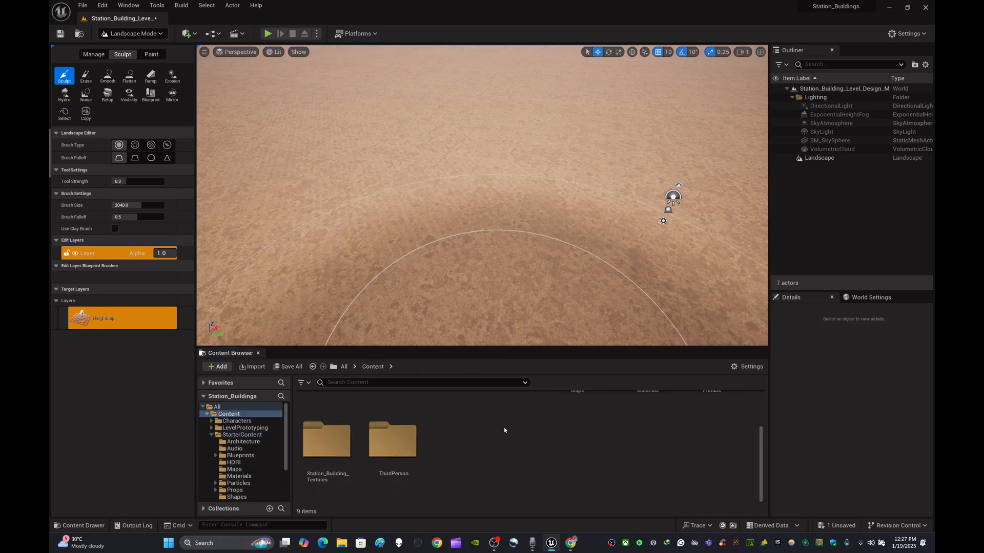
mouse_move(533, 213)
right_down()
mouse_move(598, 195)
mouse_move(505, 220)
right_up()
key(w)
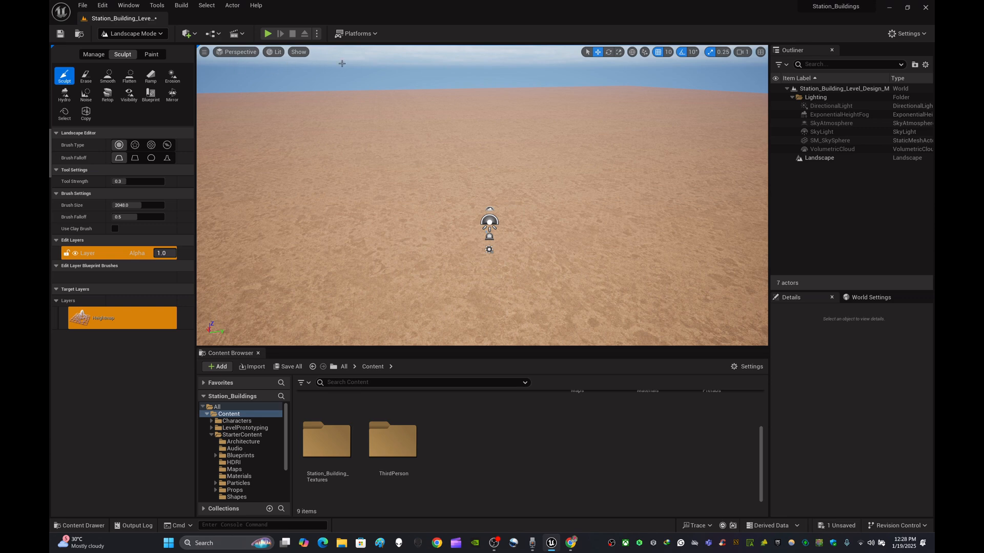
click(182, 6)
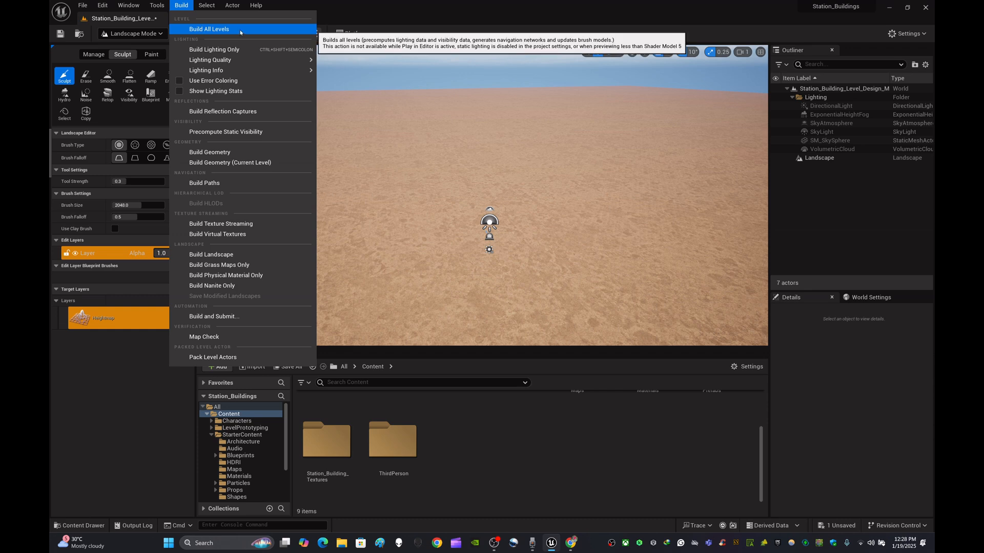
click(340, 67)
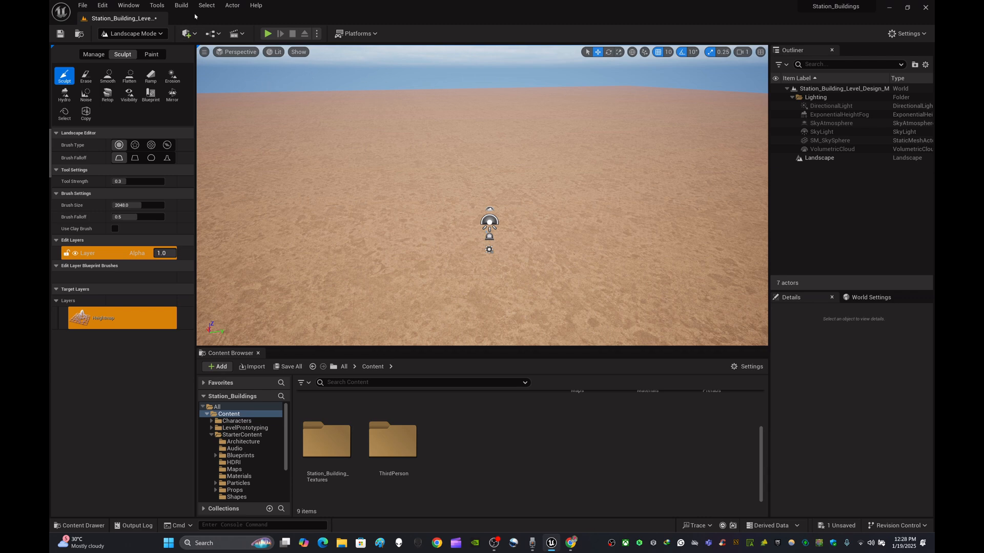
click(182, 5)
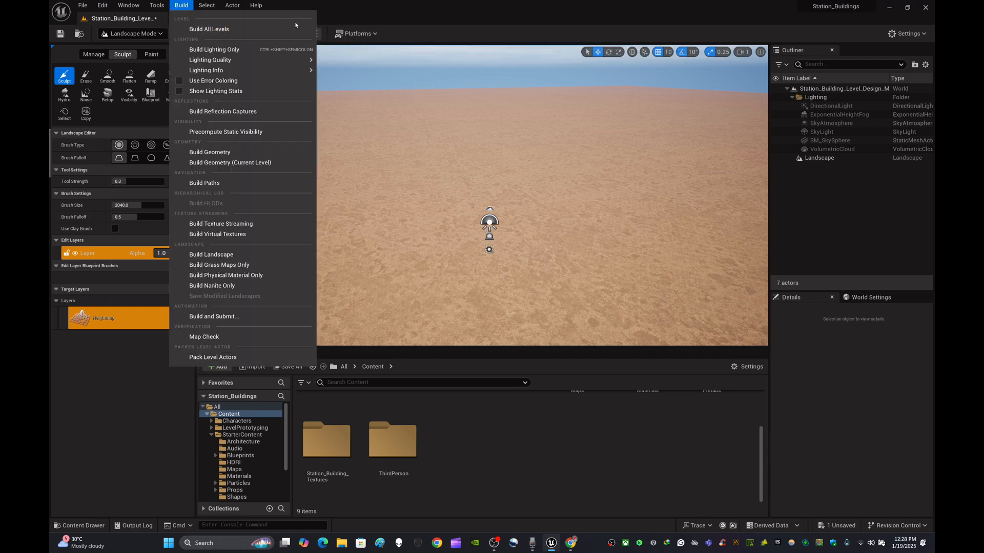
click(381, 17)
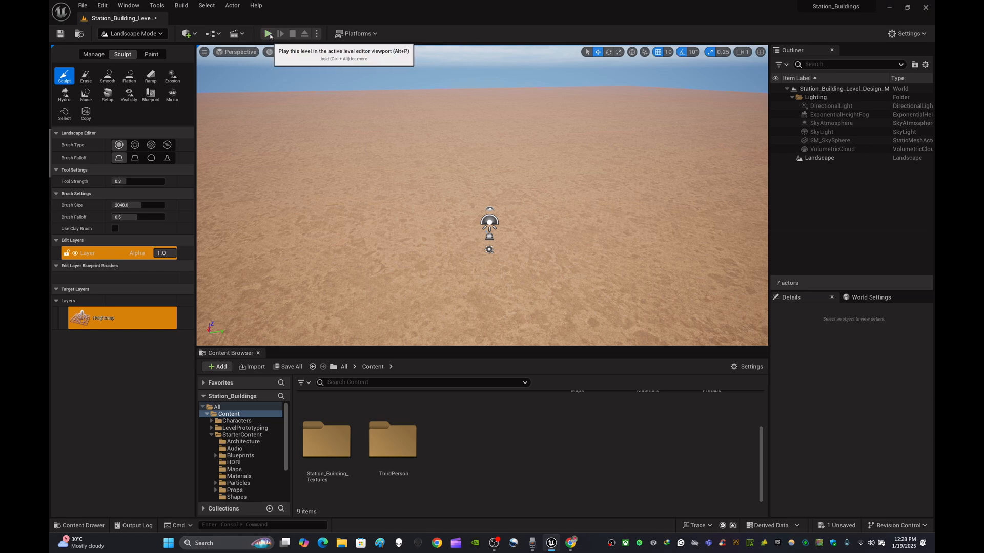
- Play the level, run and jump with the character across the landscape, and stop the play session
click(268, 34)
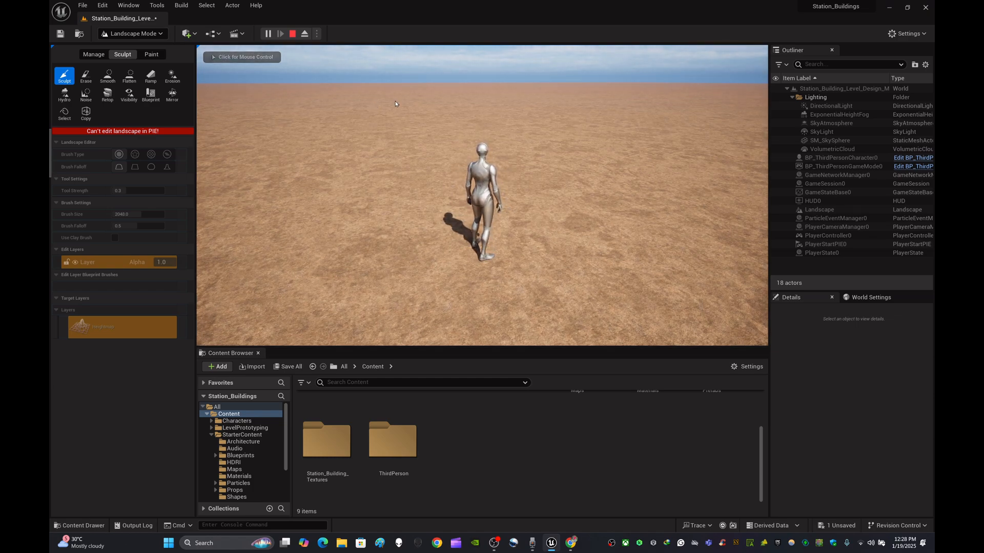
click(395, 100)
key(w)
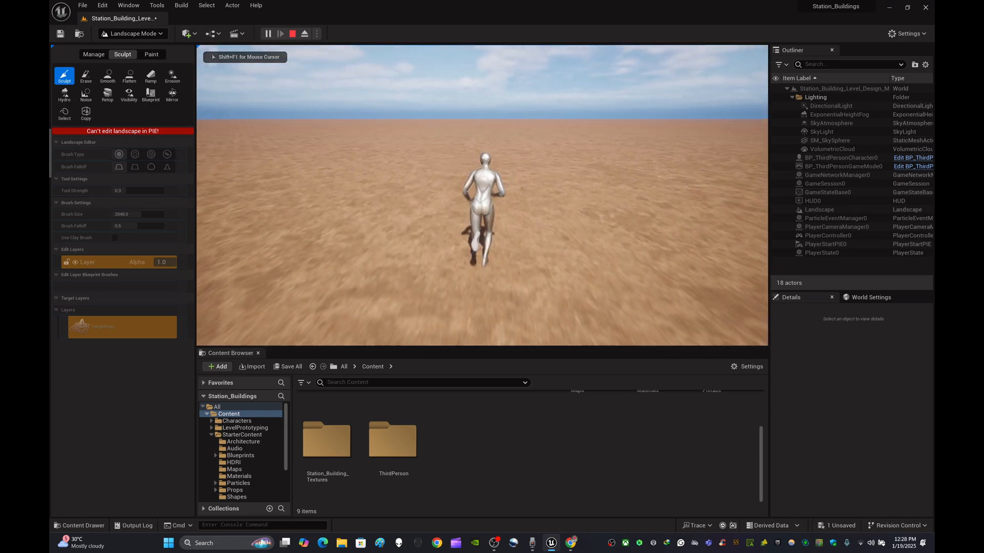
key(space)
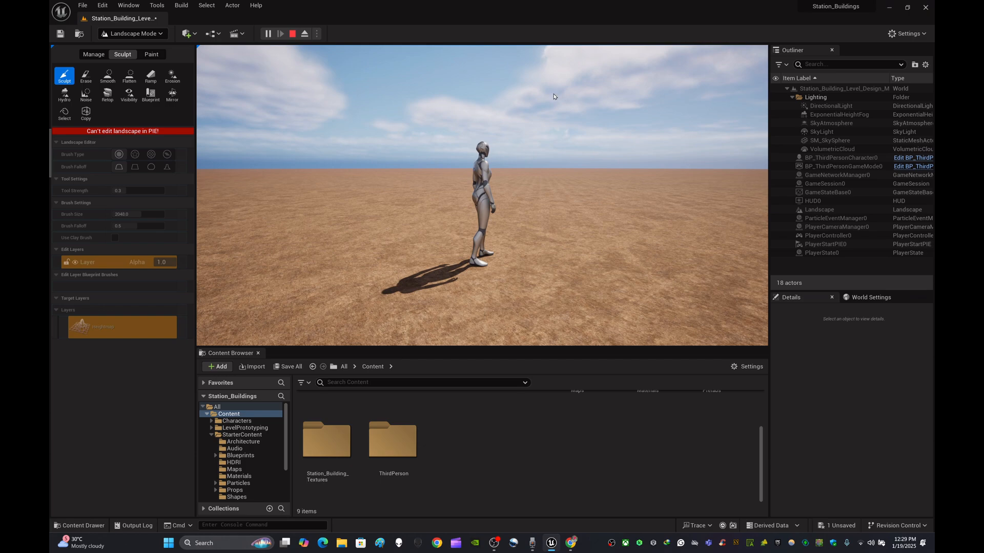
key(Escape)
- Build all levels and dismiss the Message Log windows
mouse_move(533, 105)
right_down()
mouse_move(533, 185)
mouse_move(497, 91)
mouse_move(467, 89)
right_up()
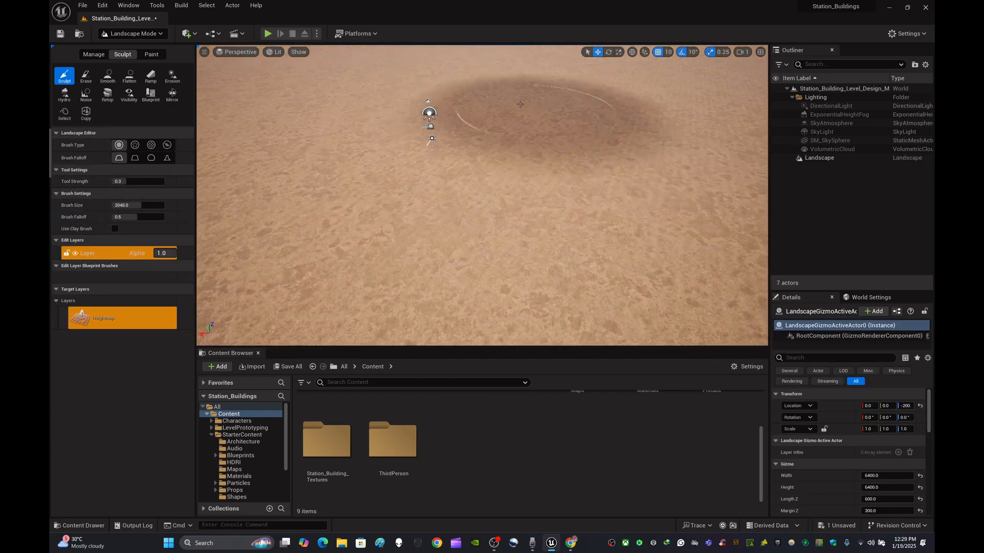
right_drag(360, 93, 341, 73)
key(w)
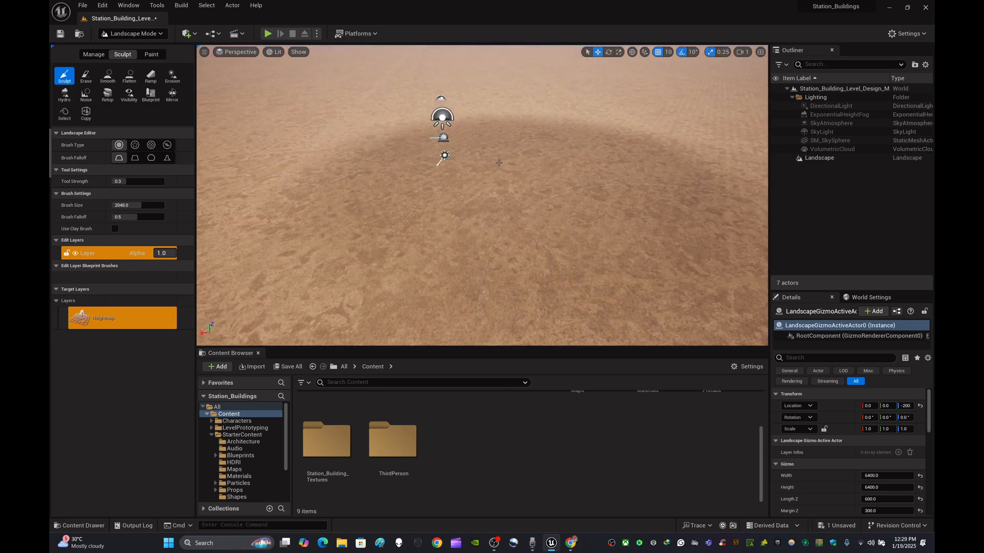
right_drag(442, 188, 415, 176)
click(177, 9)
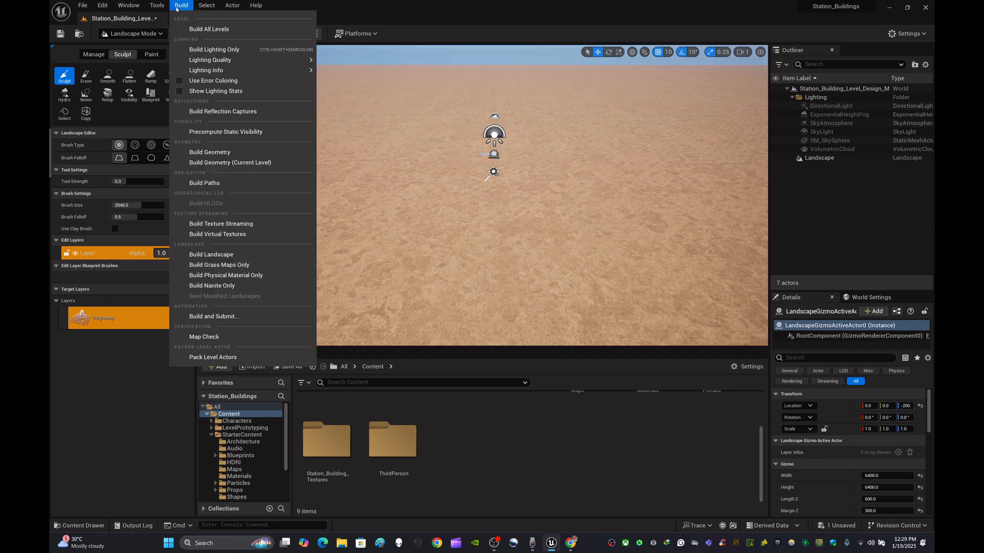
click(216, 30)
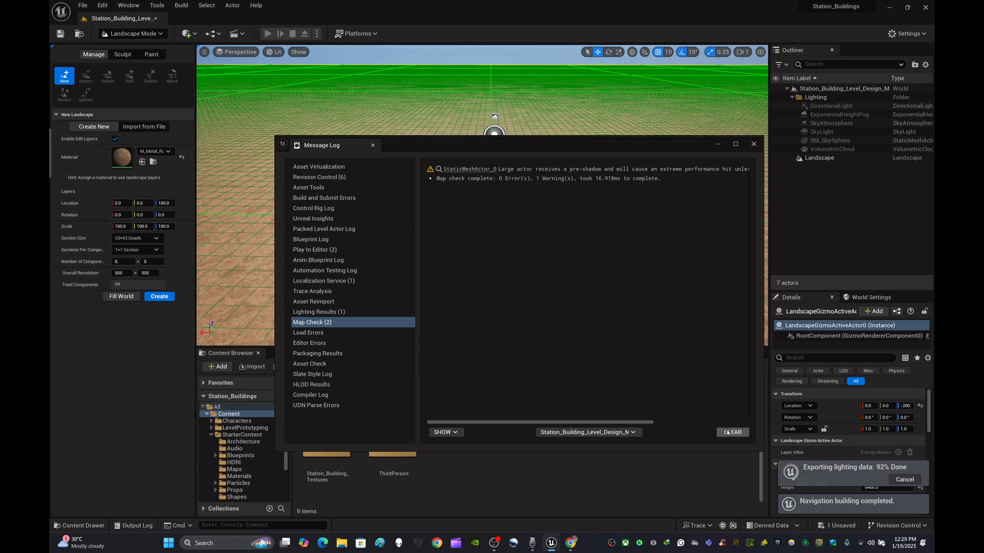
click(754, 145)
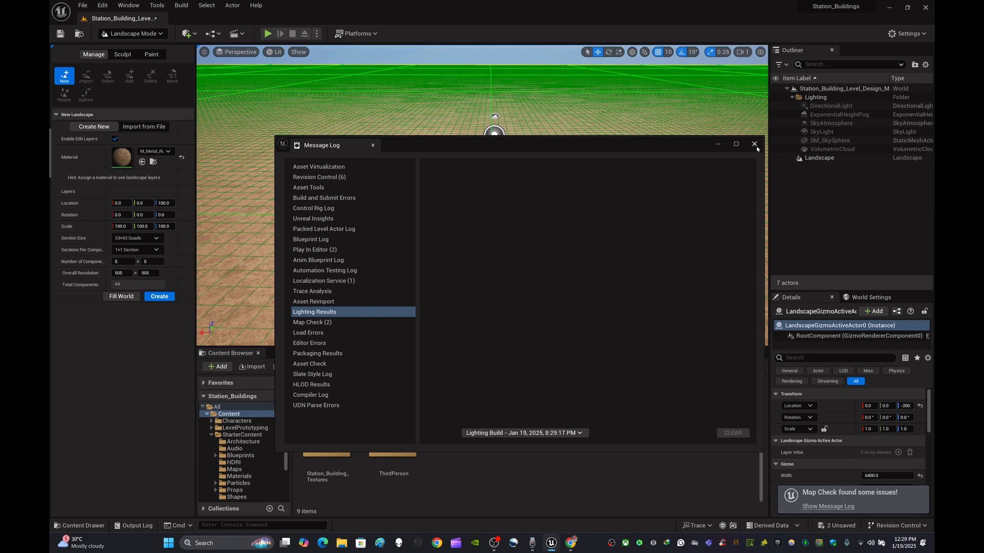
click(754, 144)
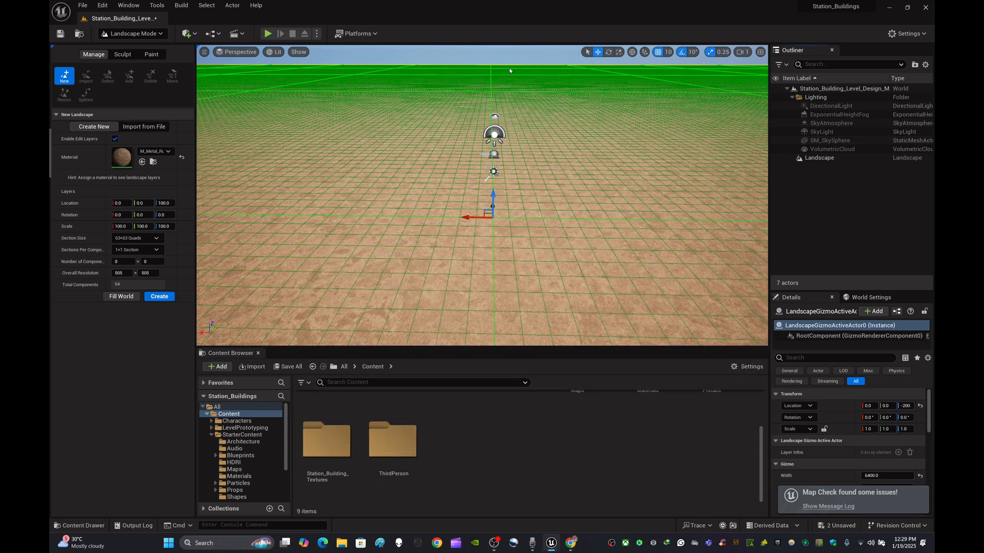
- Create another landscape with the M_Metal_Rust material and delete the original Landscape actor, keeping only Landscape2
right_drag(533, 117, 239, 281)
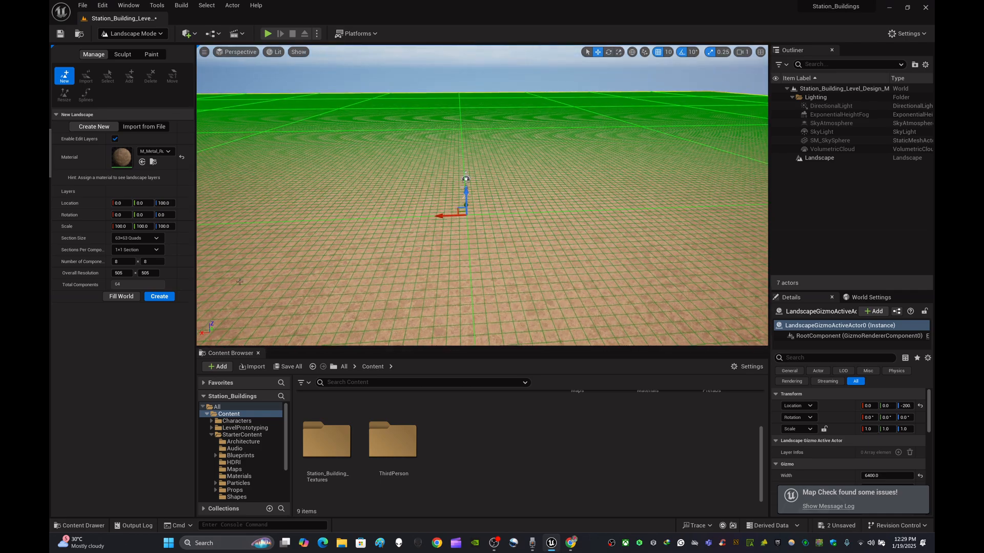
click(160, 297)
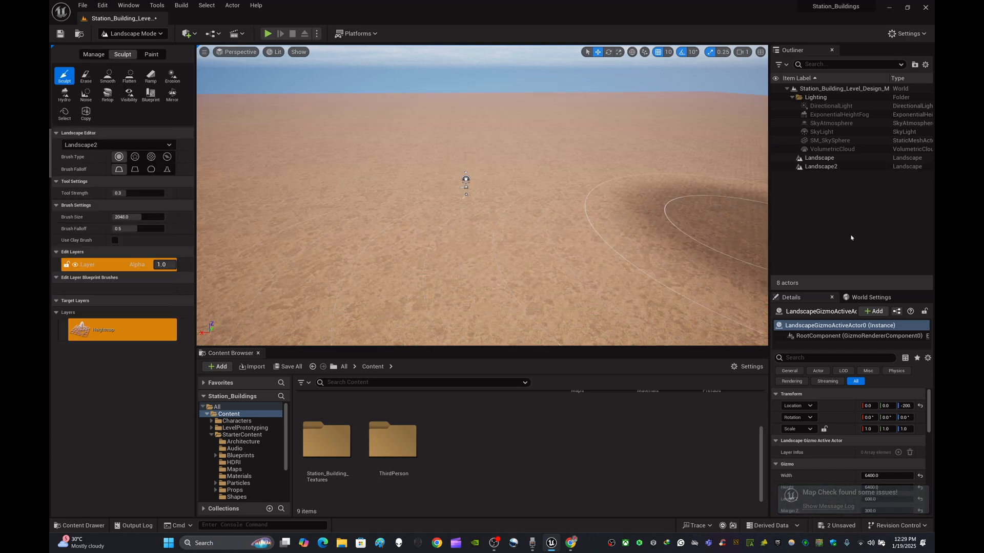
click(835, 169)
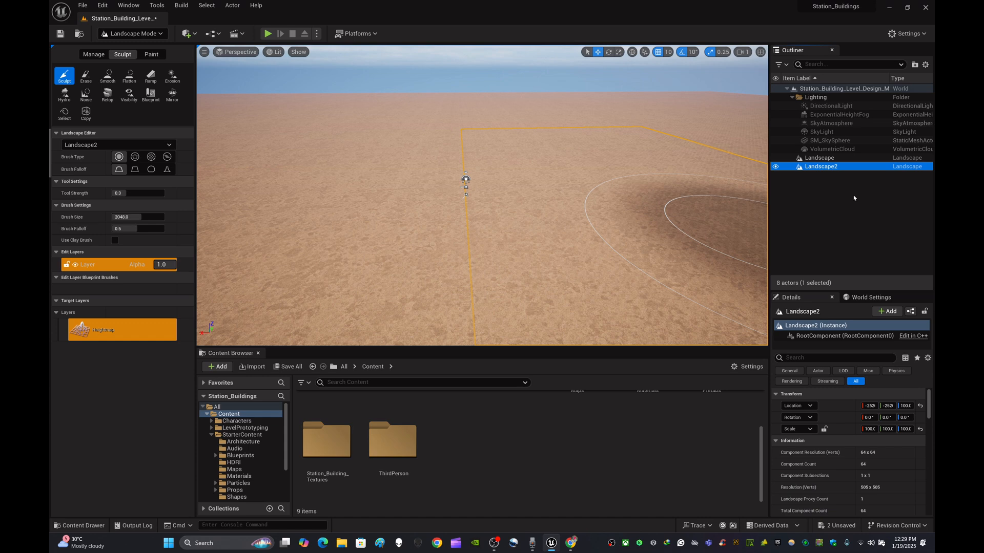
key(Delete)
right_click(839, 160)
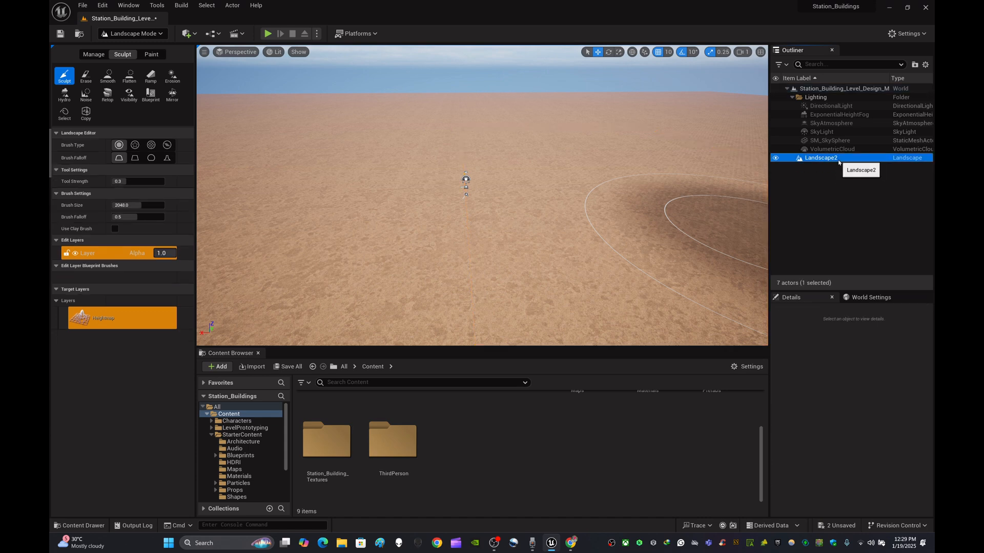
click(797, 191)
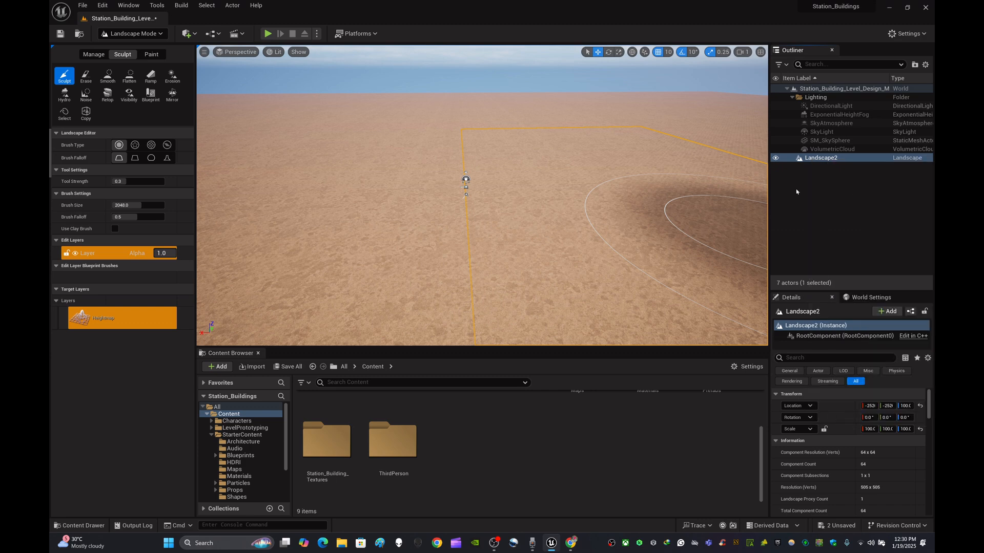
- Rename the Landscape2 actor to Landscape and clear the selection
click(836, 159)
key(F2)
click(848, 157)
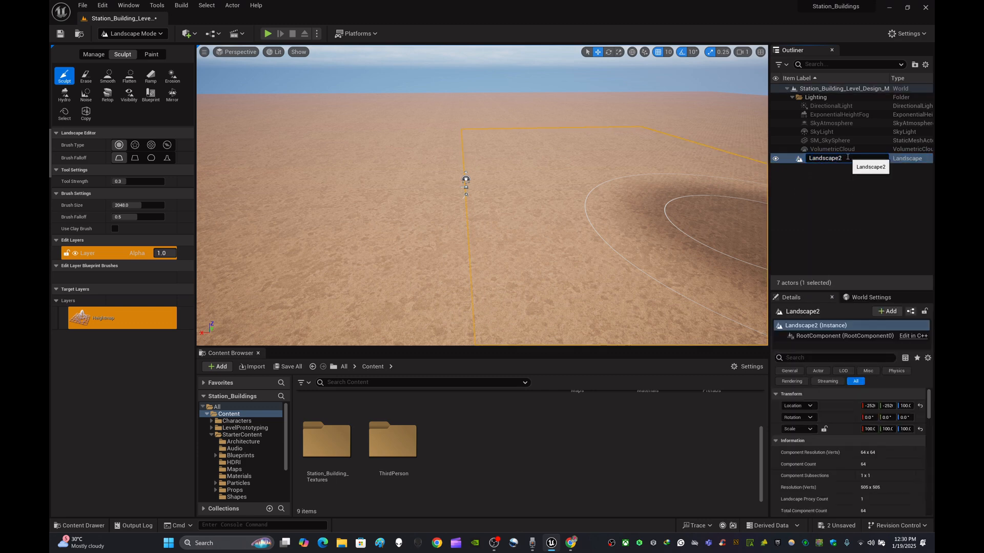
key(Return)
click(845, 213)
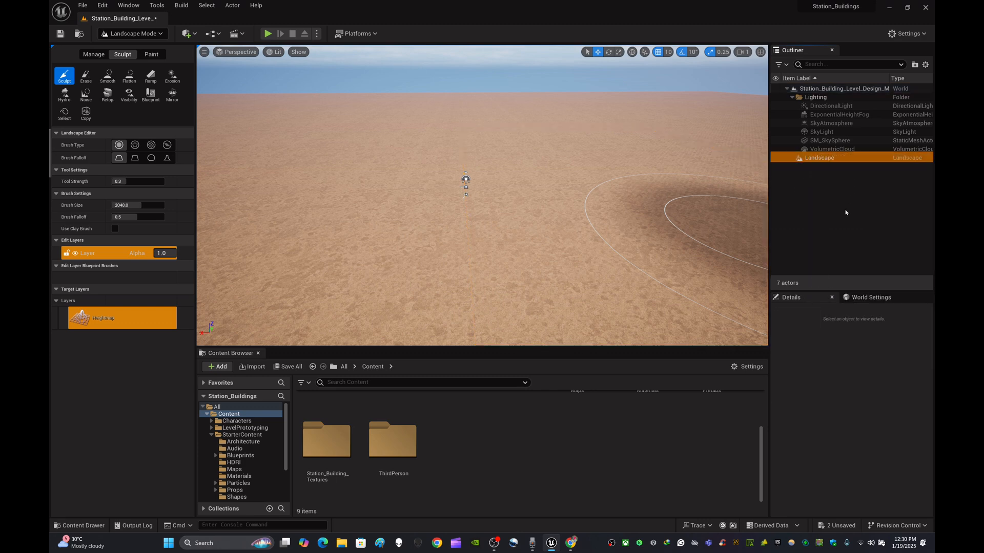
- Save the modified Station_Building_Level_Design_Map level together with its built data
click(564, 477)
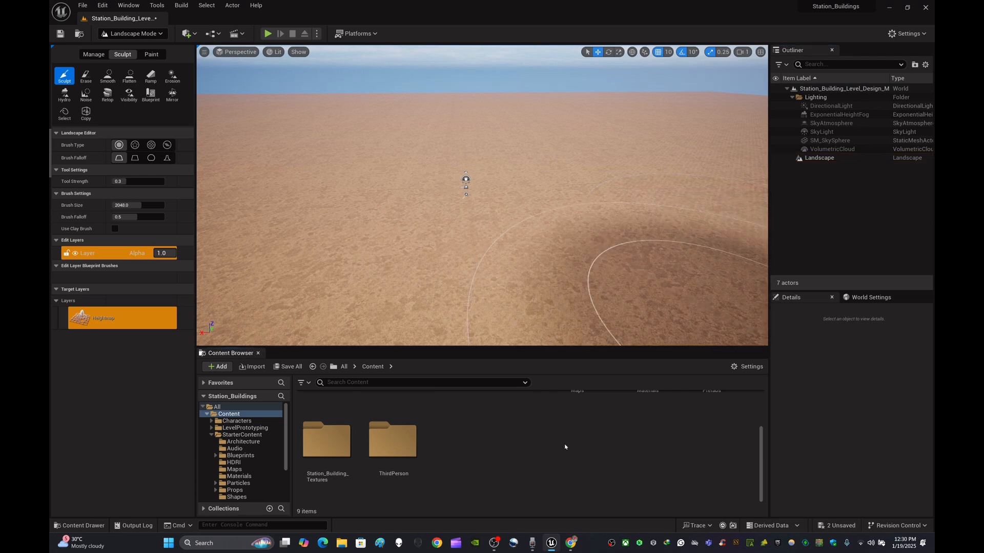
right_drag(535, 230, 525, 231)
key(w)
click(514, 451)
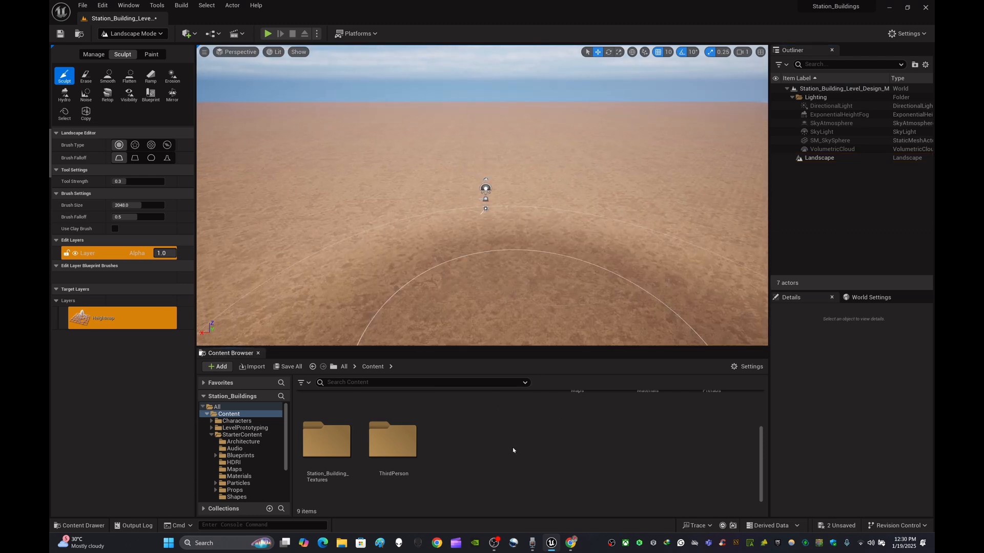
click(848, 528)
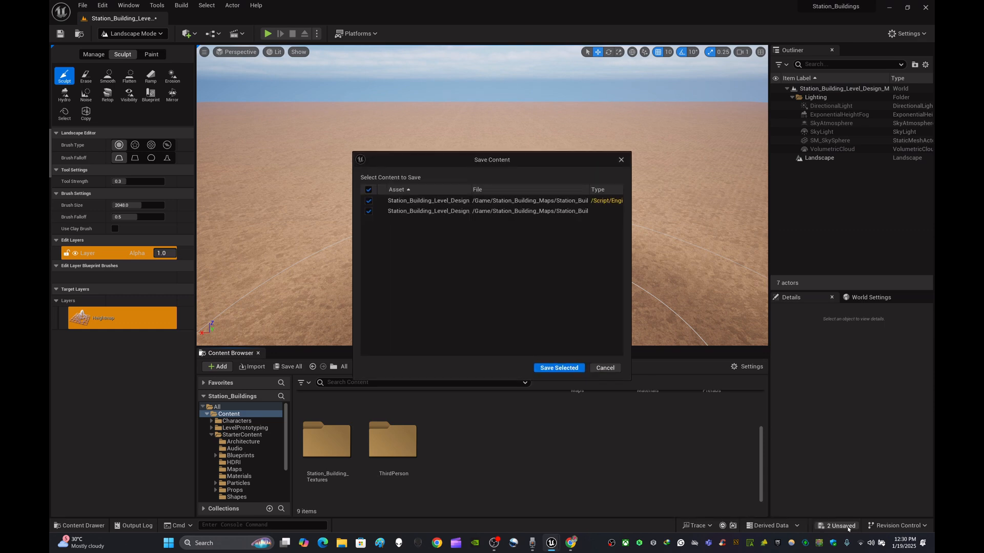
click(557, 370)
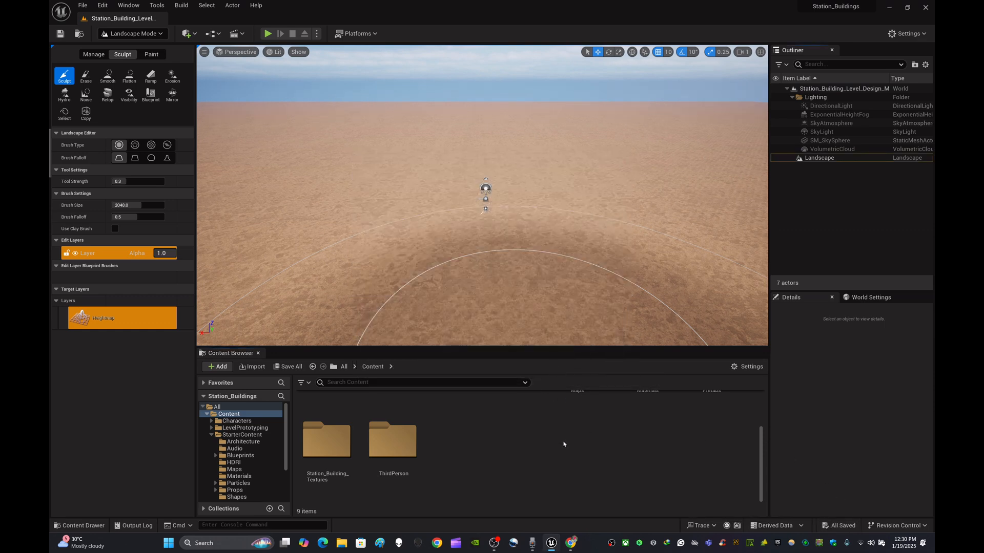
- Switch from Landscape to Selection mode and open the Station_Building_Prefabs content folder
click(344, 367)
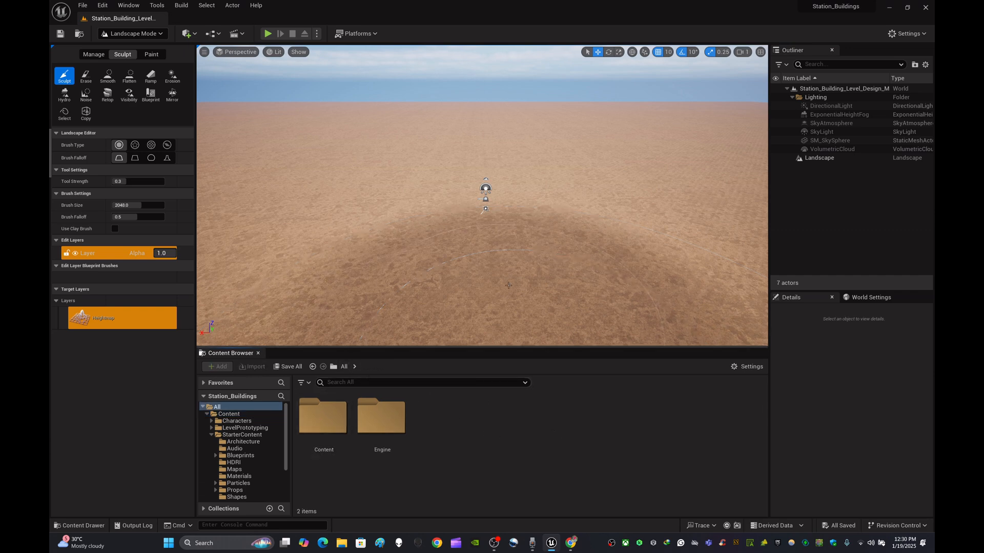
mouse_move(505, 308)
right_down()
mouse_move(487, 311)
mouse_move(530, 302)
right_up()
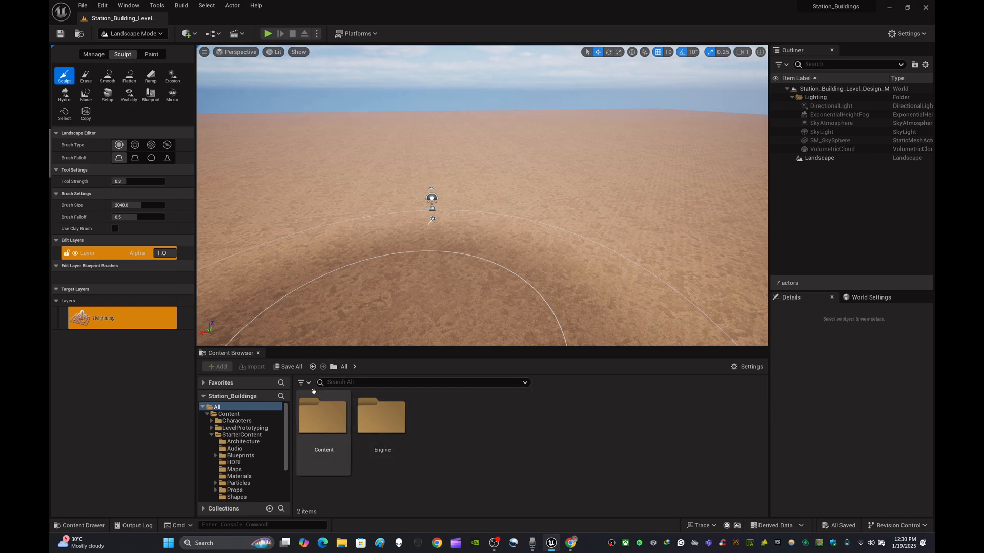
click(250, 415)
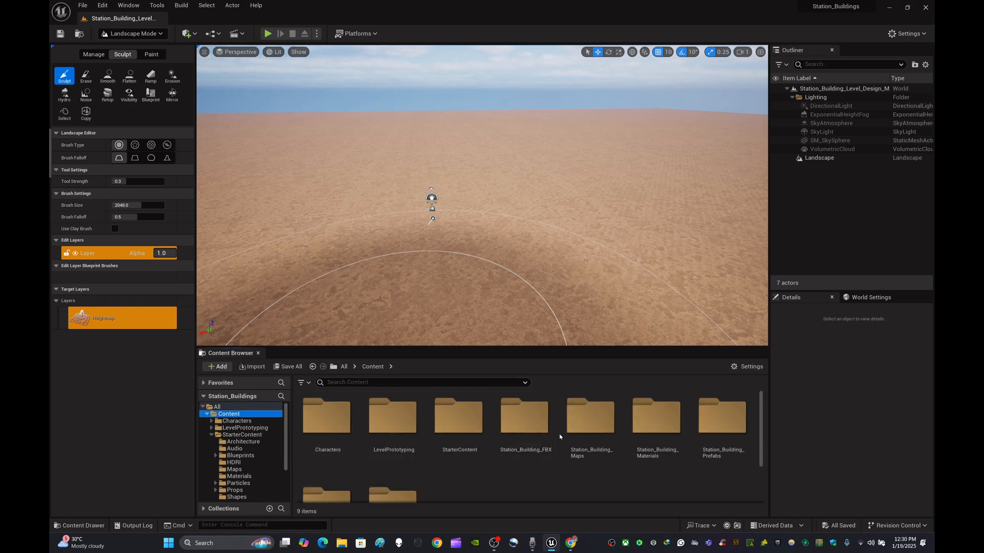
scroll(560, 432, down, 3)
scroll(512, 425, up, 2)
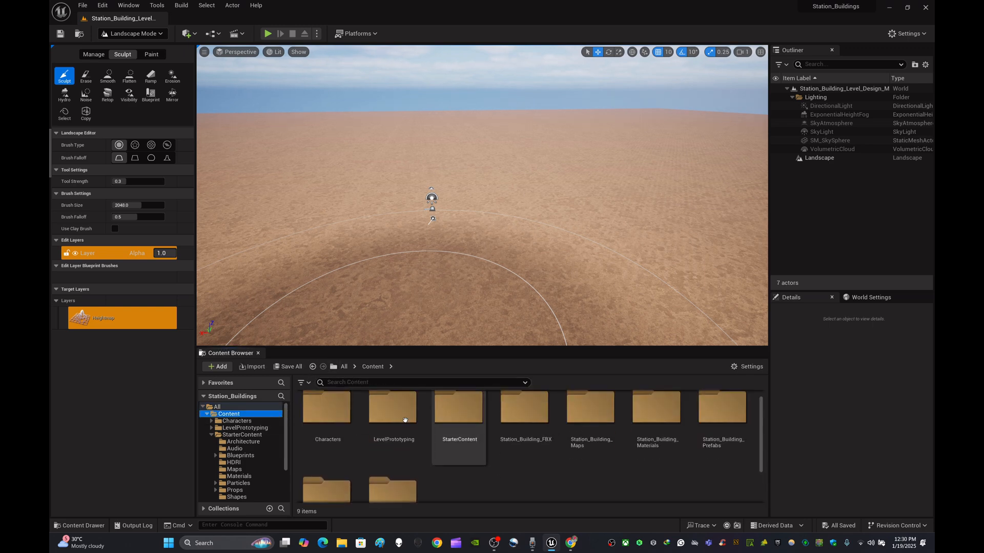
click(164, 34)
click(130, 49)
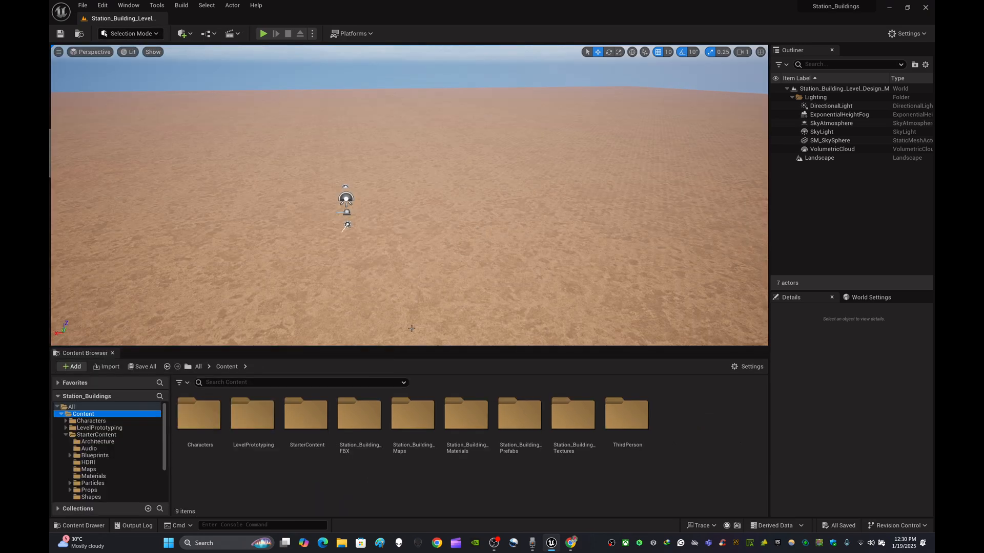
double_click(519, 416)
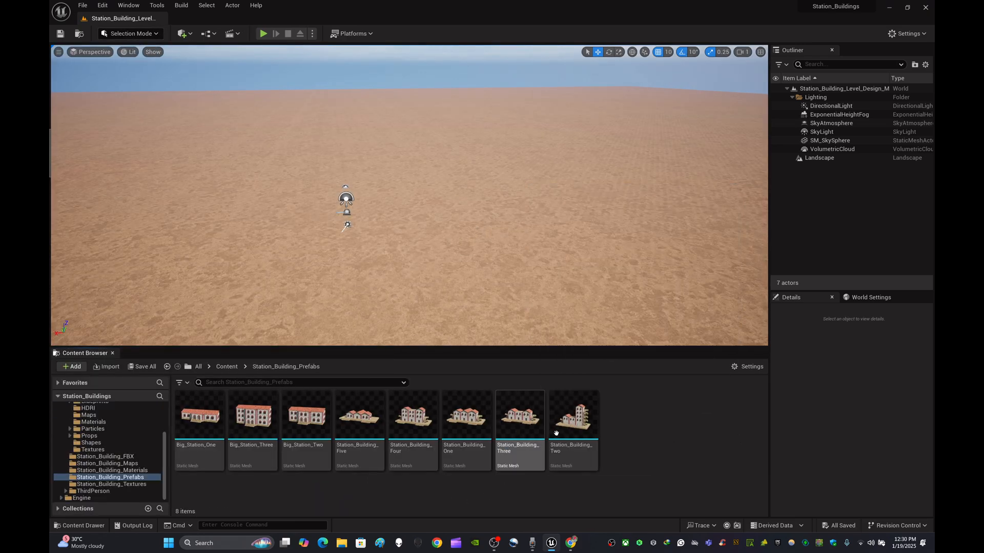
- Place the Big_Station_One mesh on the landscape and Big_Station_Three beside it, with Big_Station_Three at X location 1890
click(199, 428)
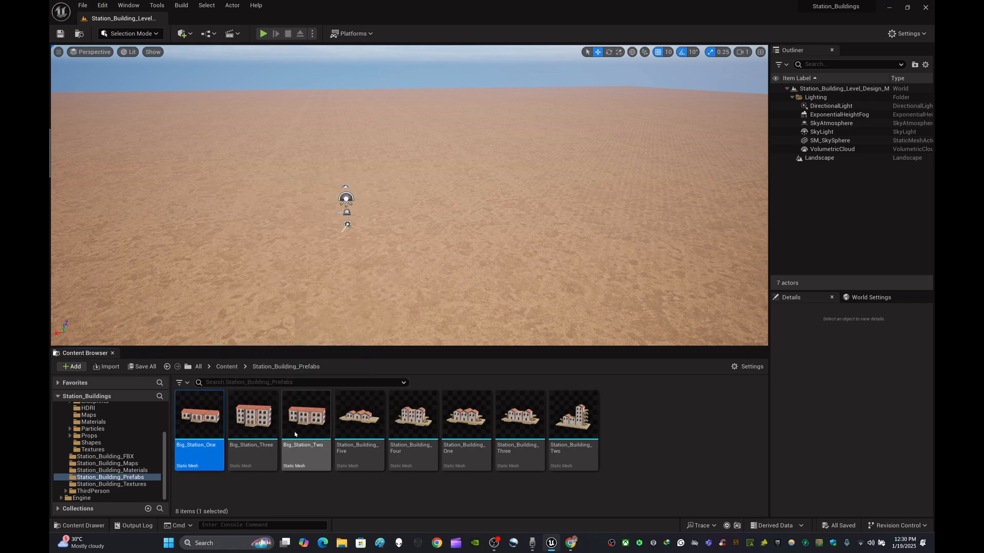
drag(200, 417, 457, 184)
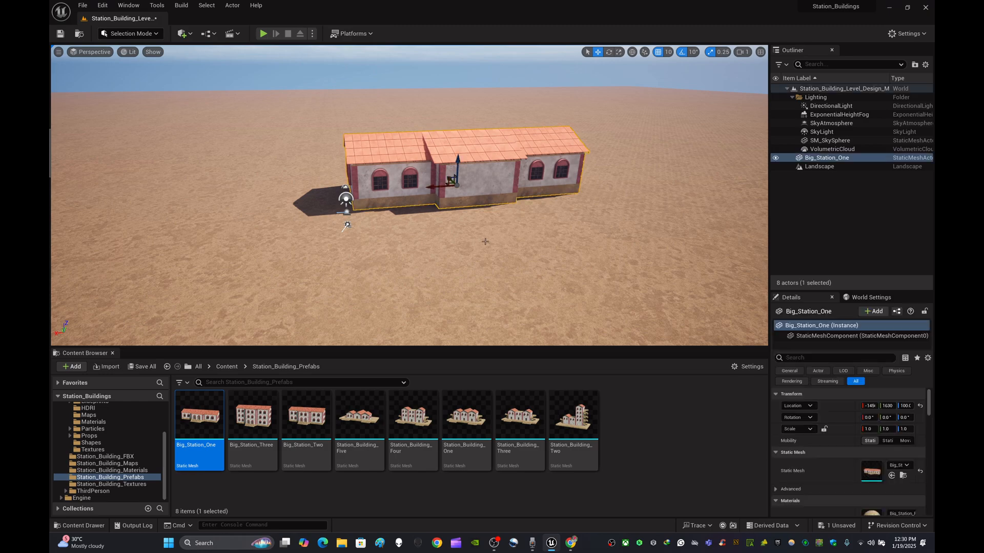
right_drag(484, 241, 607, 226)
key(w)
key(a)
key(s)
key(d)
drag(253, 415, 618, 162)
right_drag(618, 162, 640, 143)
key(s)
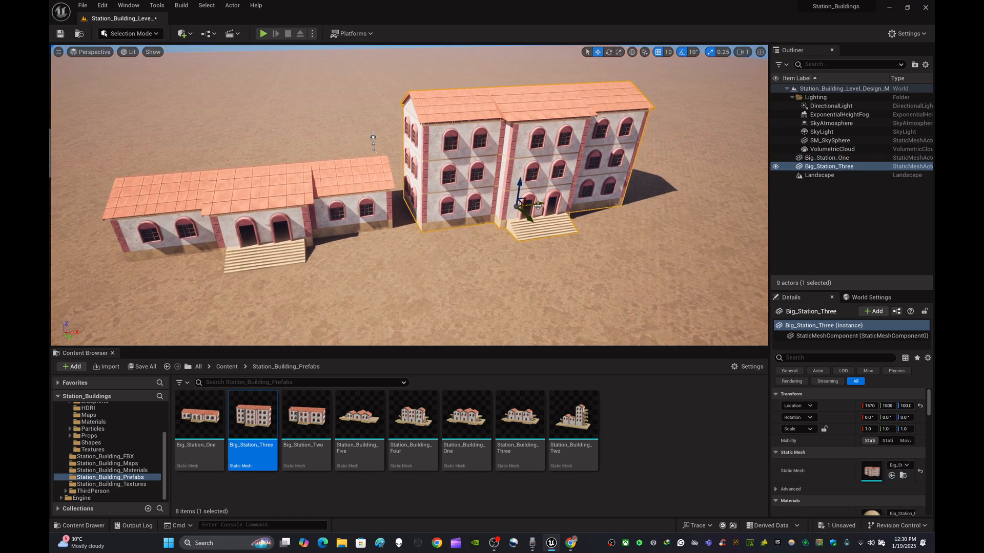
right_drag(640, 144, 666, 159)
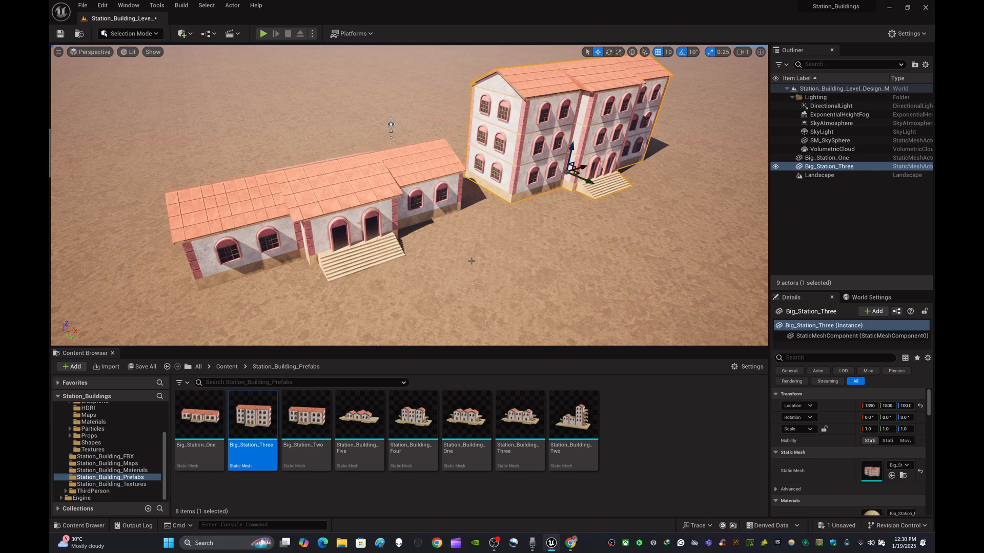
- Examine the two placed station buildings and the ground around them from near, far and several angles
key(w)
right_drag(471, 260, 540, 262)
key(w)
key(s)
key(d)
key(w)
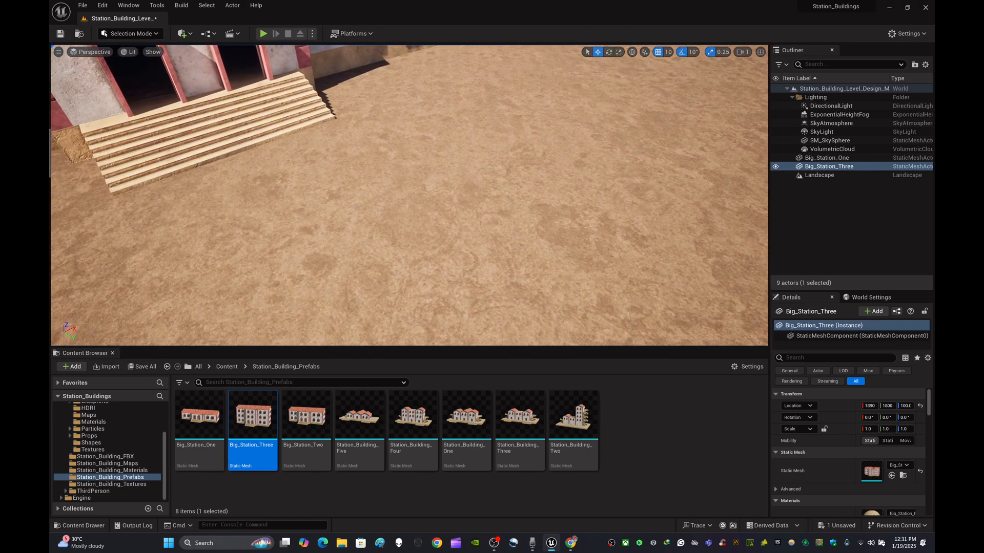
key(s)
right_drag(649, 227, 650, 227)
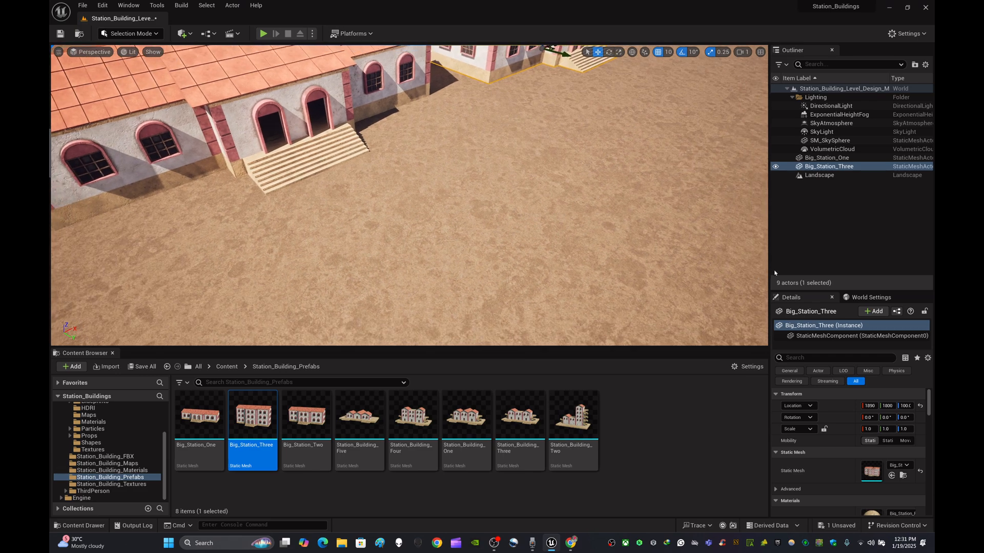
click(795, 238)
key(s)
right_drag(512, 265, 512, 265)
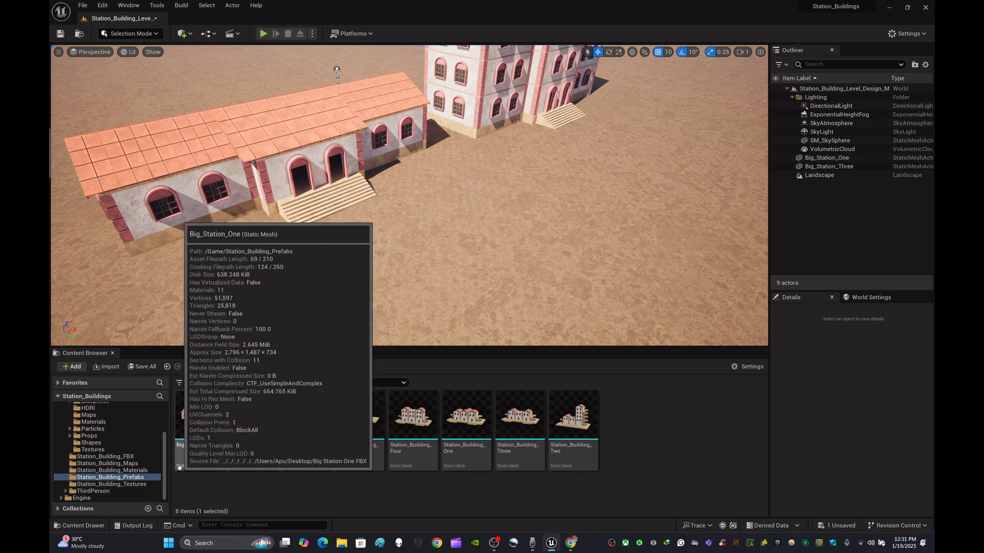
click(655, 425)
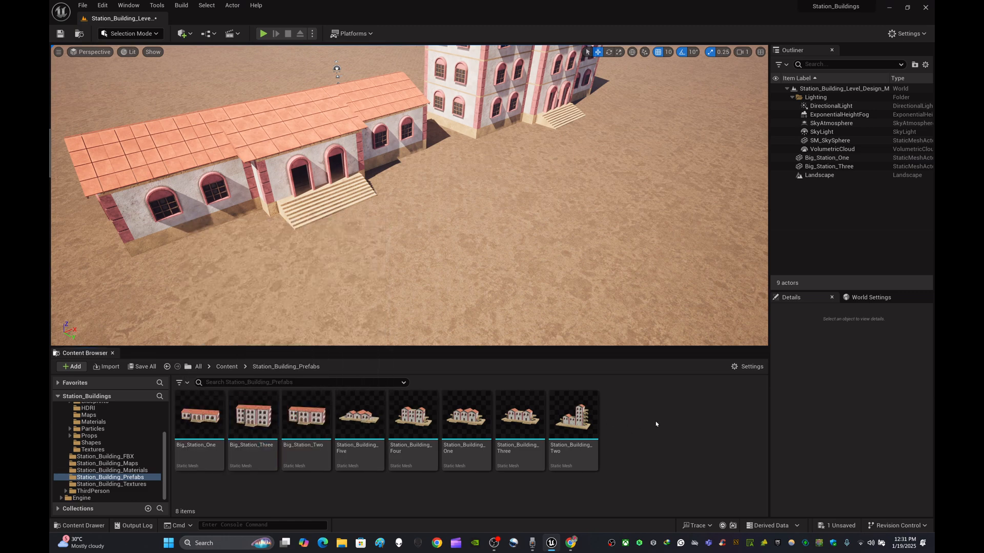
key(w)
right_drag(615, 283, 618, 341)
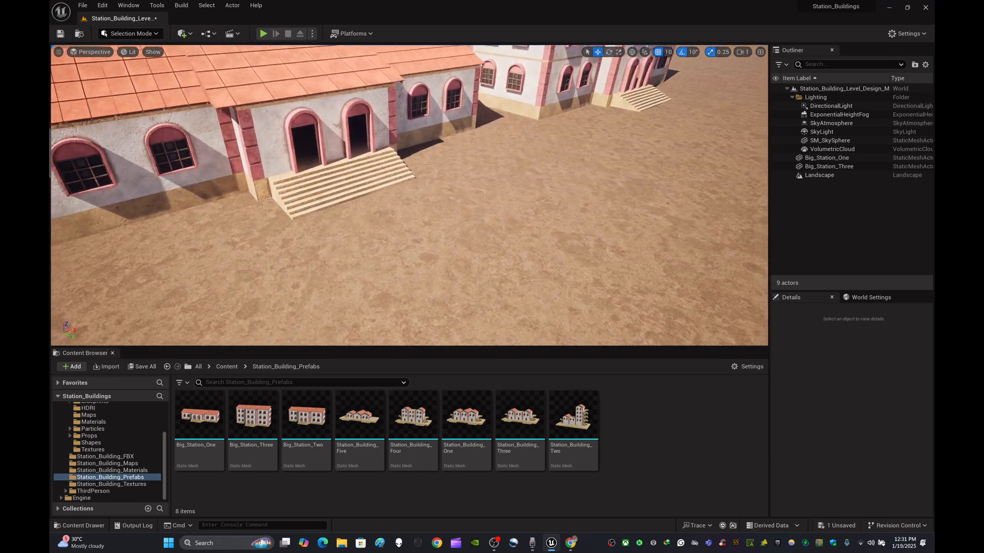
key(s)
right_drag(410, 195, 464, 172)
key(w)
key(s)
key(w)
key(s)
key(w)
key(s)
key(w)
key(a)
- Delete the Big_Station_One and Big_Station_Three actors from the level
click(449, 239)
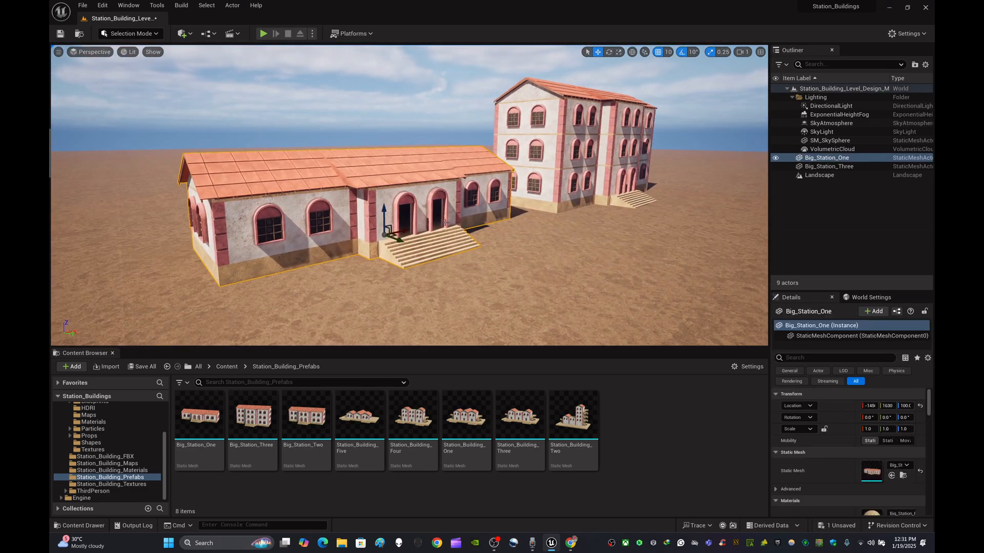
key(Delete)
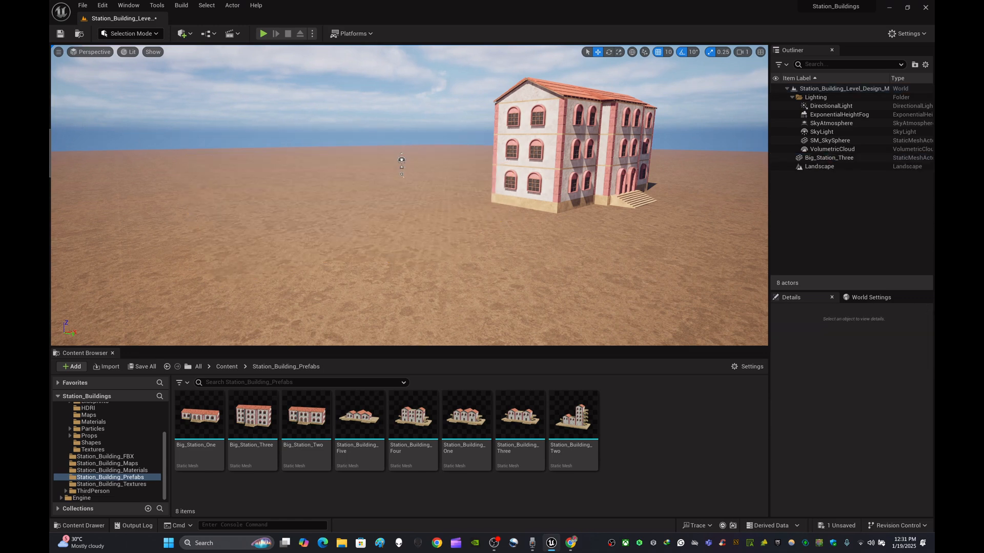
click(537, 174)
key(Delete)
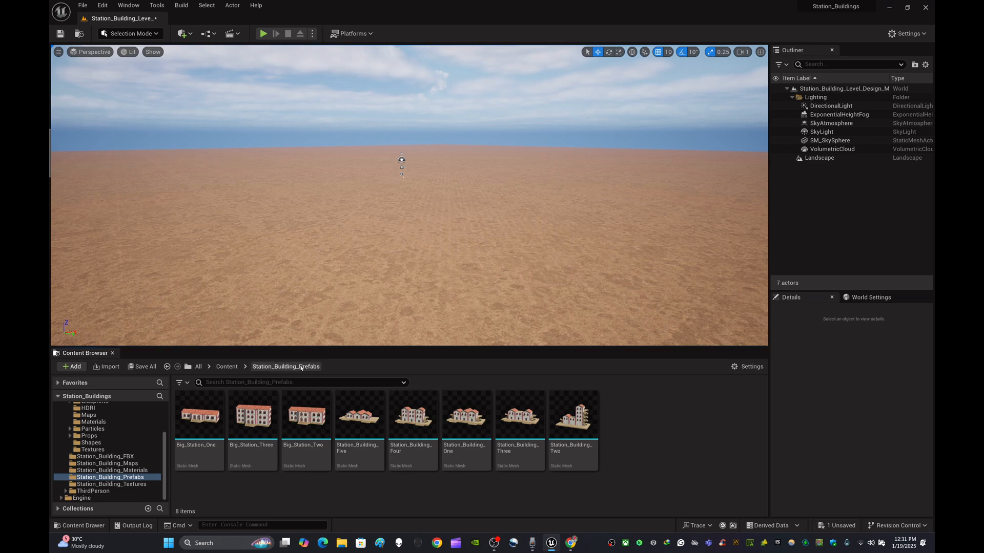
- Open the Station_Building_Map level from the Station_Building_Maps folder, saving the changes to the current level
click(227, 367)
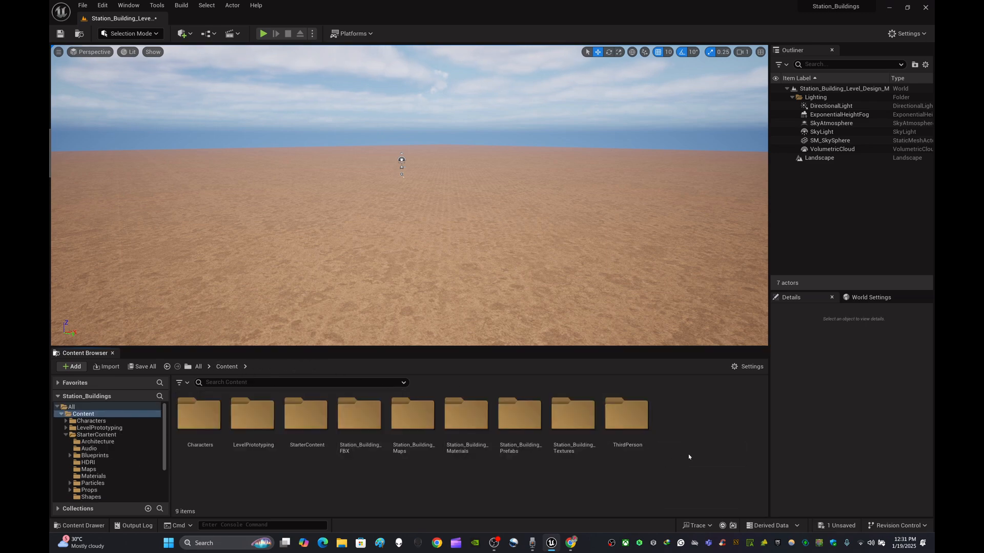
mouse_move(532, 255)
right_down()
mouse_move(533, 291)
mouse_move(530, 225)
mouse_move(528, 254)
right_up()
key(w)
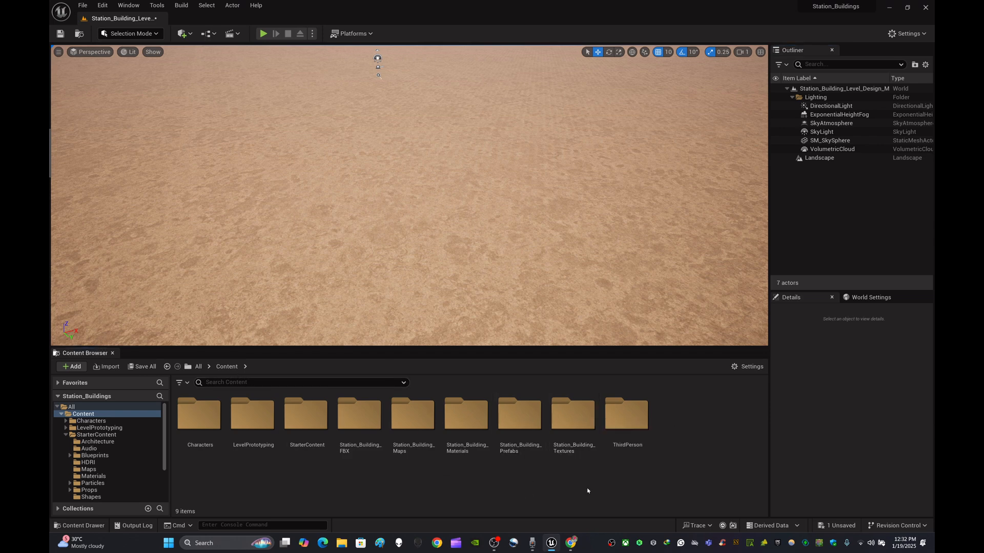
double_click(415, 419)
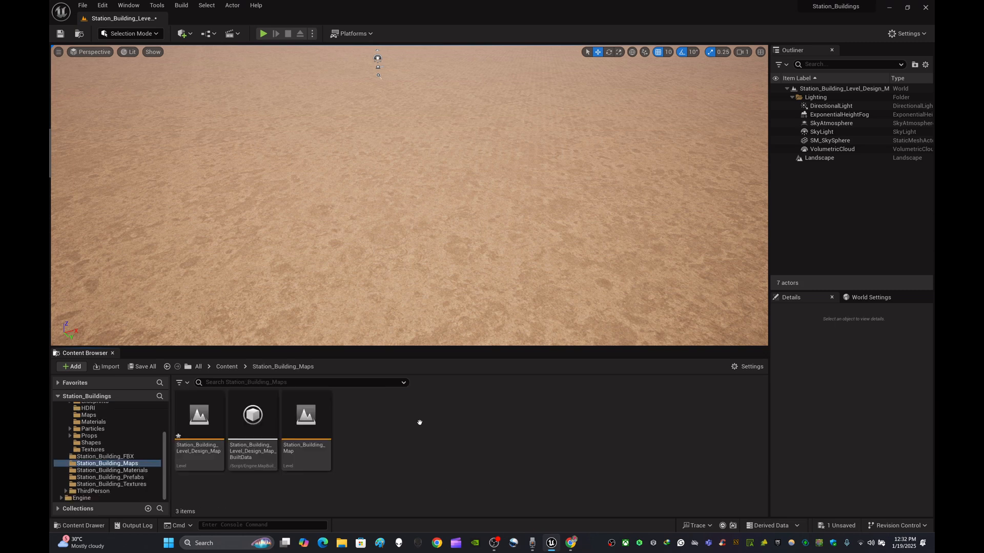
double_click(306, 431)
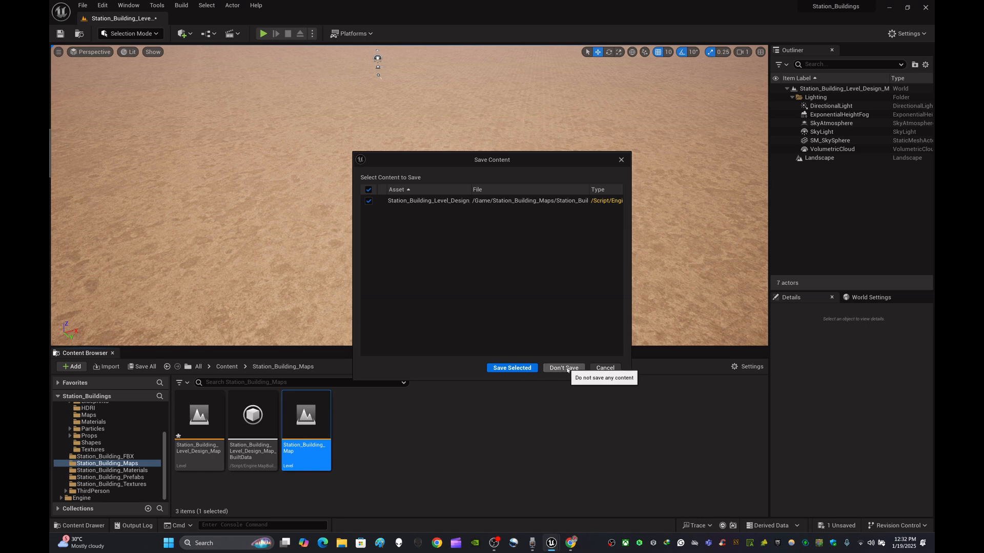
click(510, 369)
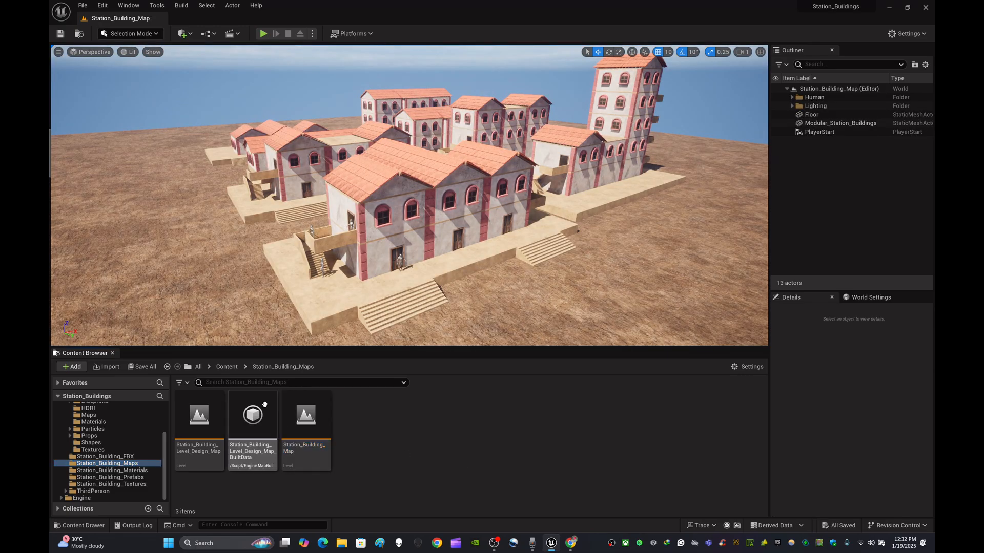